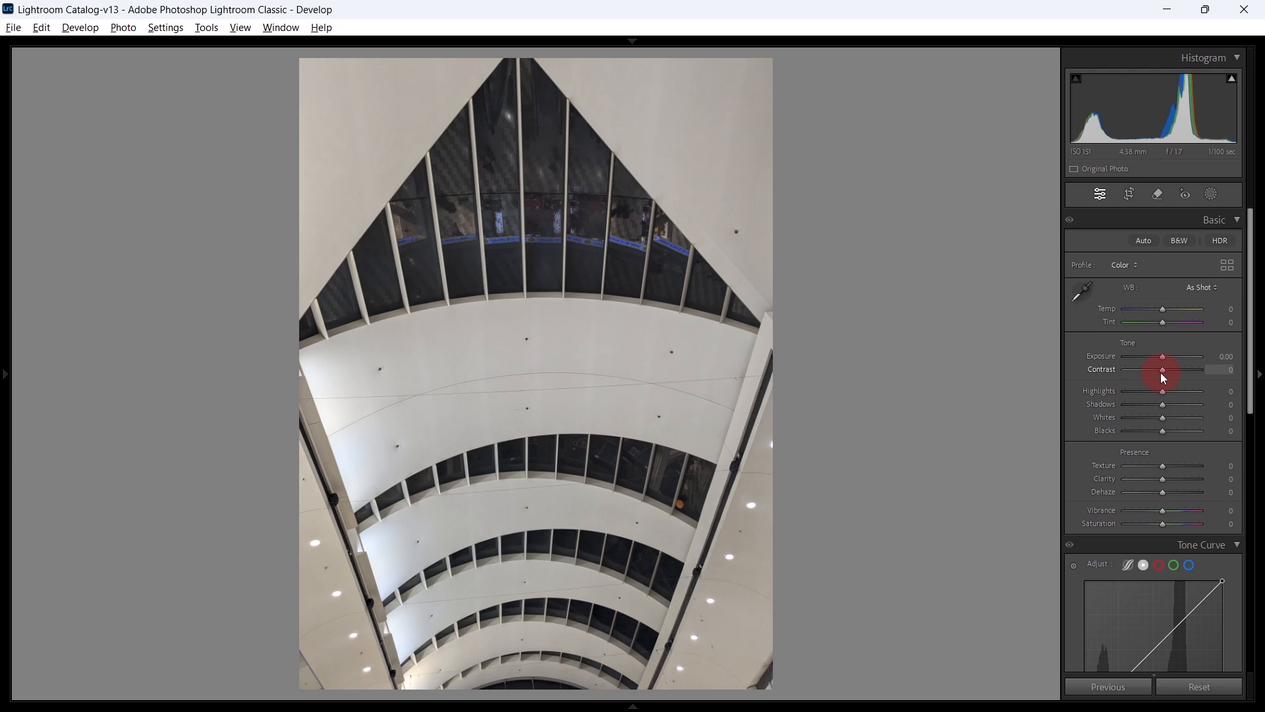
# Step: Set Contrast to +28, Exposure to +0.08 and Highlights to -11 on the ceiling photo, and compare with the original
pyautogui.moveTo(1162, 373); pyautogui.dragTo(1172, 374)
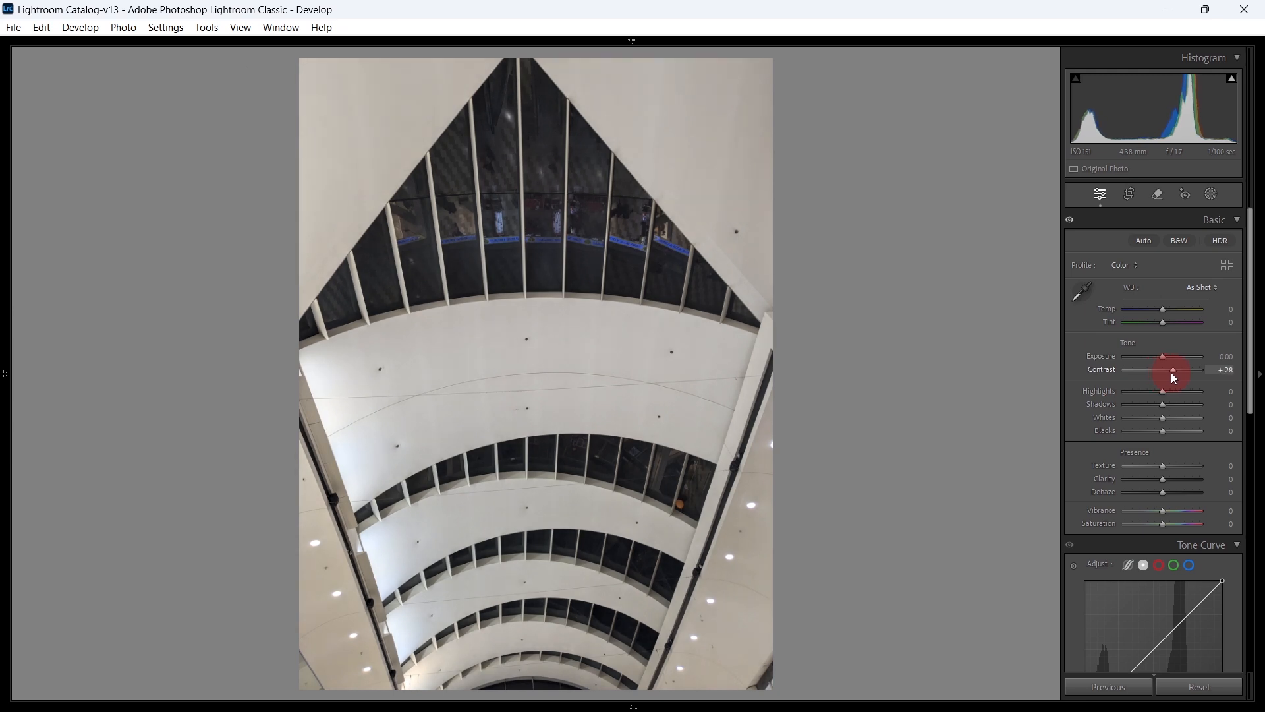
pyautogui.moveTo(1152, 105); pyautogui.dragTo(1189, 126)
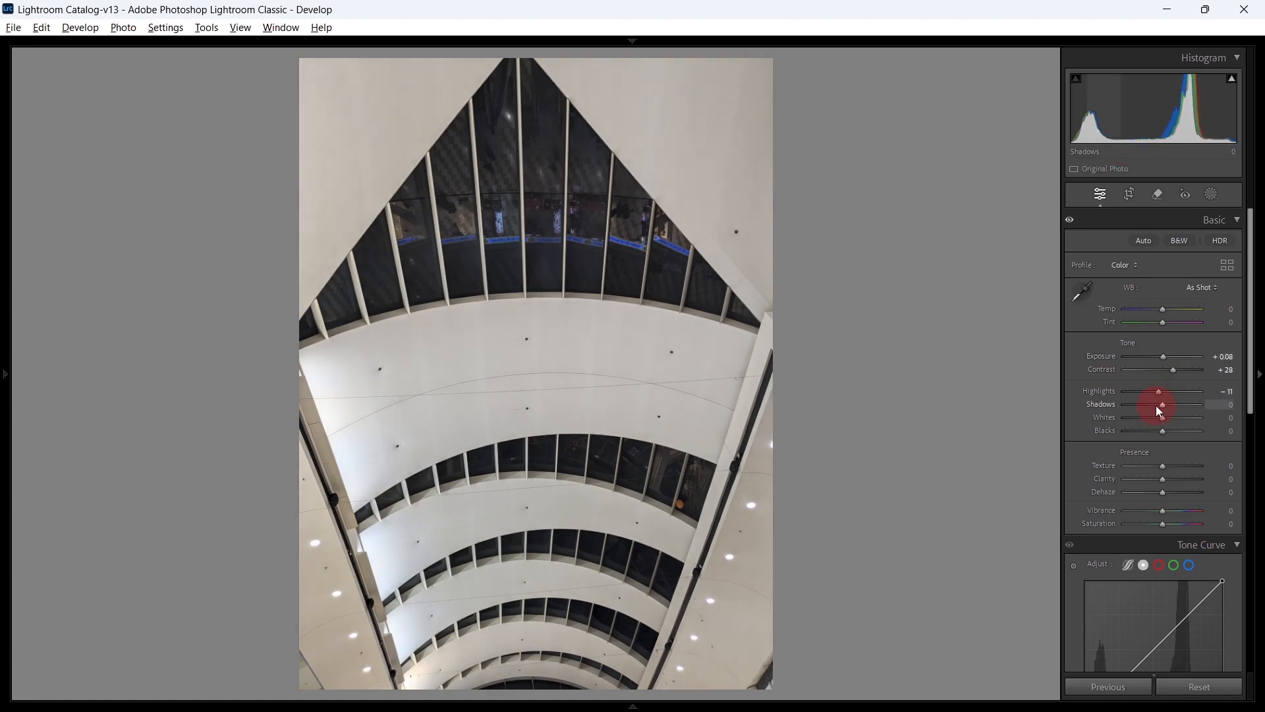
pyautogui.scroll(-2, 1155, 405)
pyautogui.scroll(2, 1156, 405)
pyautogui.press('\\')
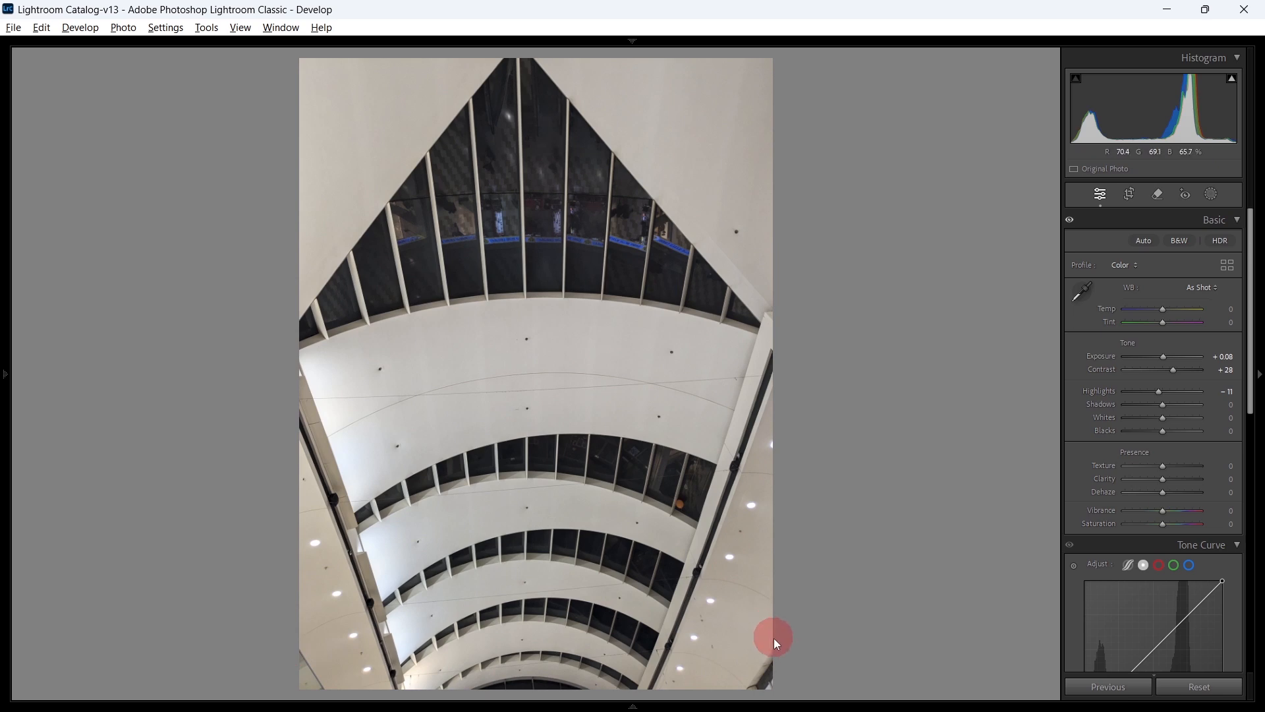
# Step: Try to remove the dark structure in the photo's lower-right corner with the Remove tool at brush sizes 33 and 27
pyautogui.click(761, 672)
pyautogui.moveTo(761, 672); pyautogui.dragTo(830, 530)
pyautogui.press('q')
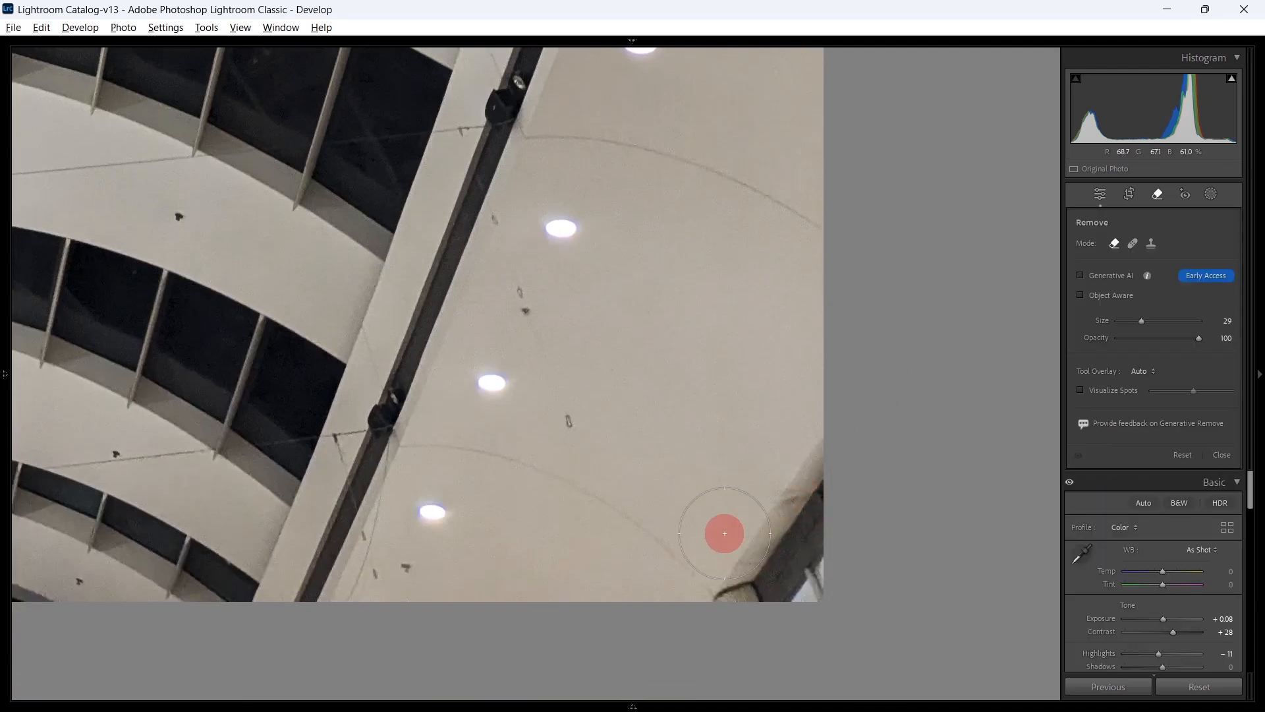
pyautogui.scroll(1, 730, 603)
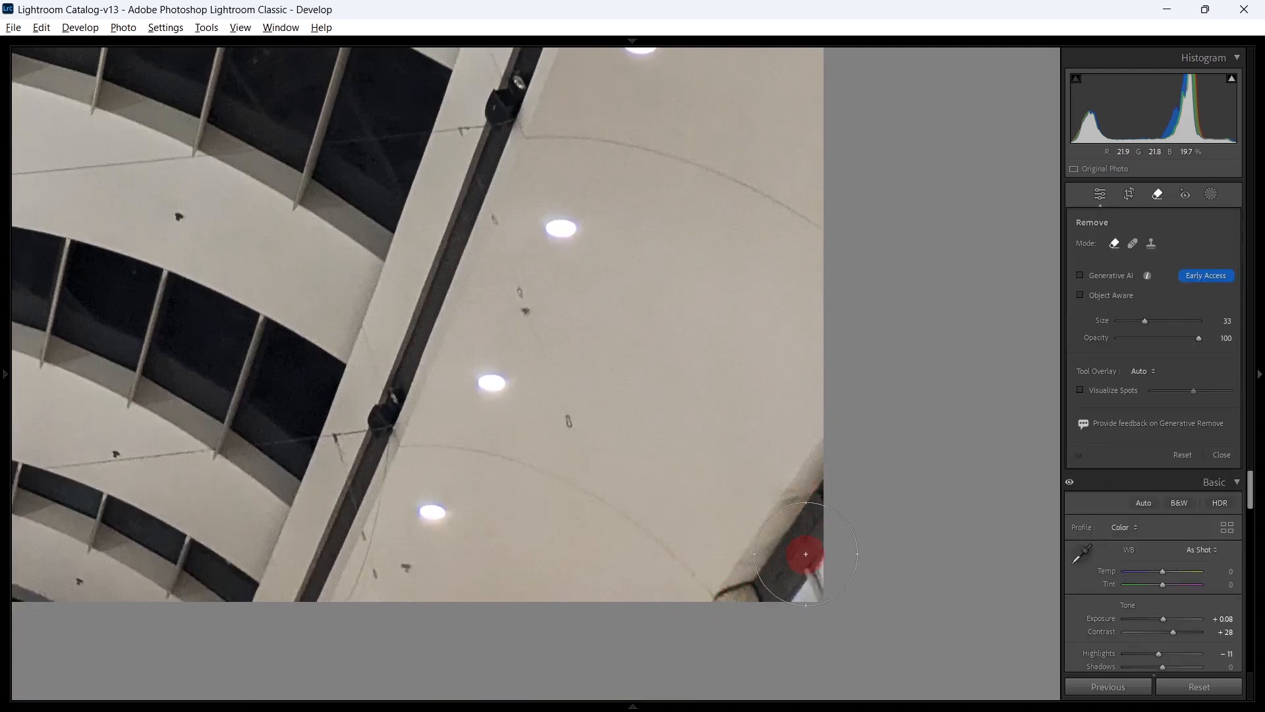
pyautogui.moveTo(804, 556)
pyautogui.mouseDown()
pyautogui.moveTo(771, 540)
pyautogui.moveTo(745, 578)
pyautogui.moveTo(826, 476)
pyautogui.moveTo(793, 608)
pyautogui.moveTo(743, 598)
pyautogui.mouseUp()
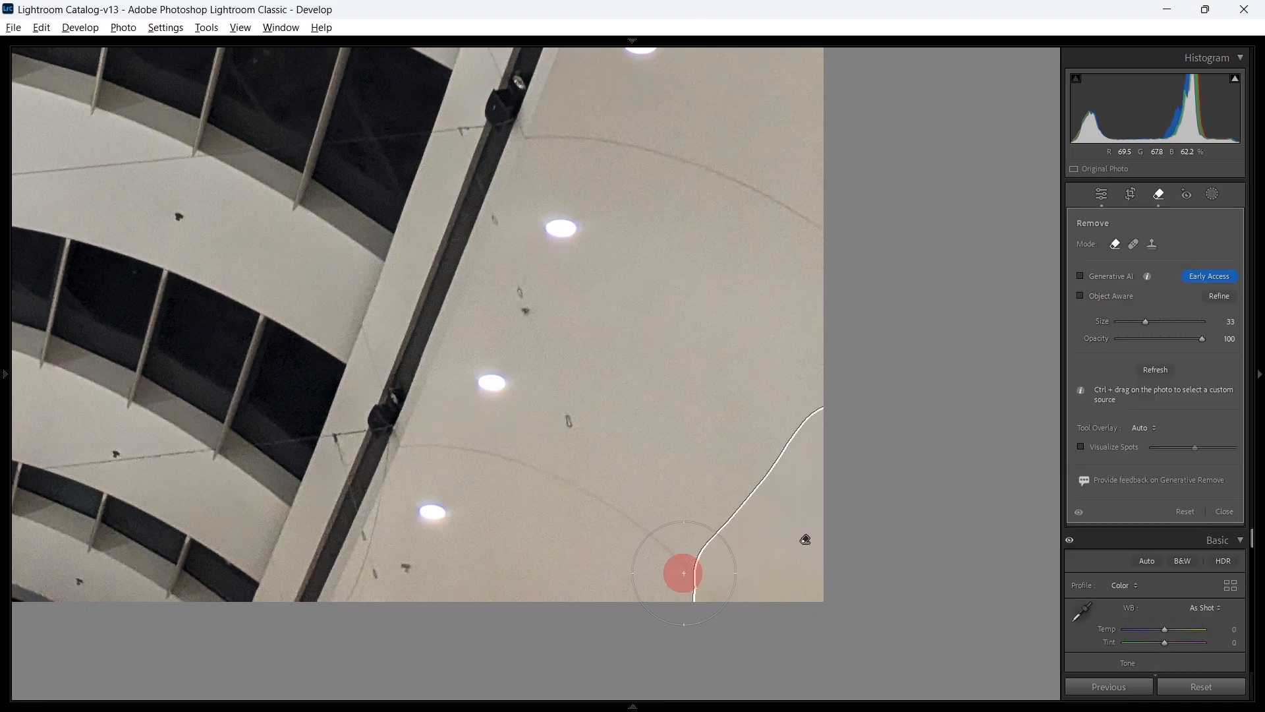
pyautogui.scroll(-3, 687, 575)
pyautogui.moveTo(687, 575); pyautogui.dragTo(735, 626)
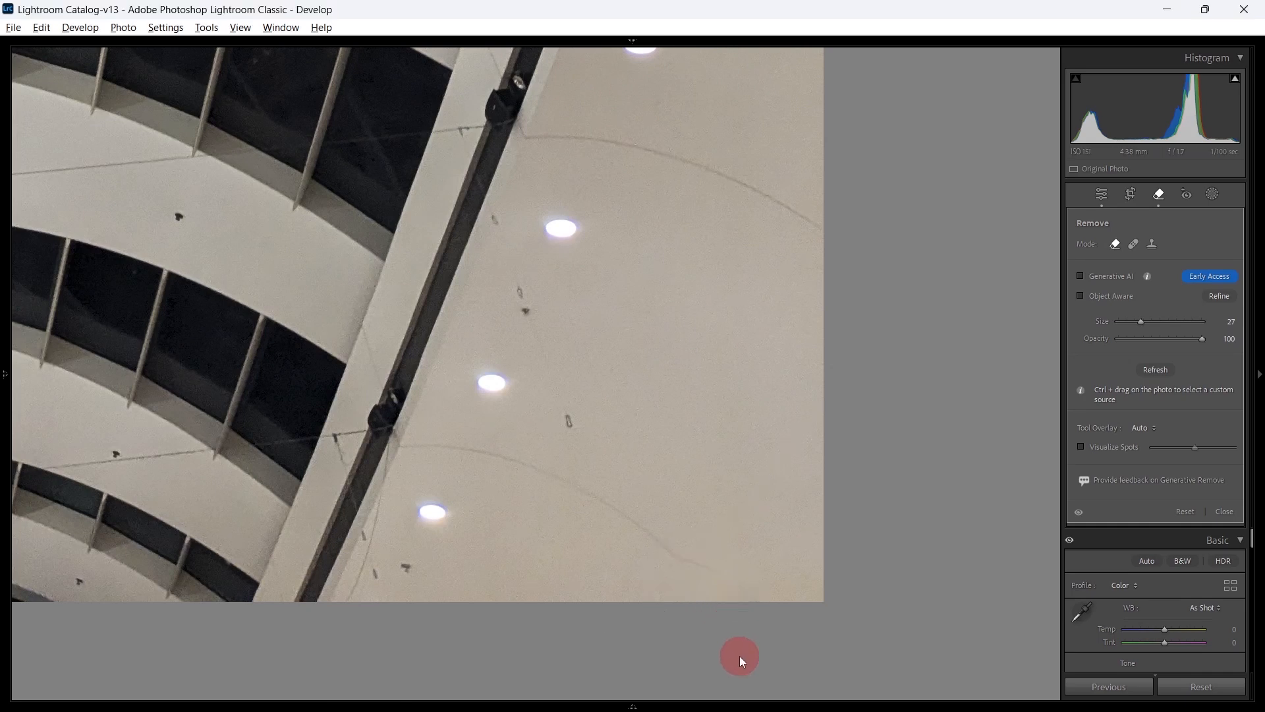
pyautogui.hotkey('ctrl', 'z')
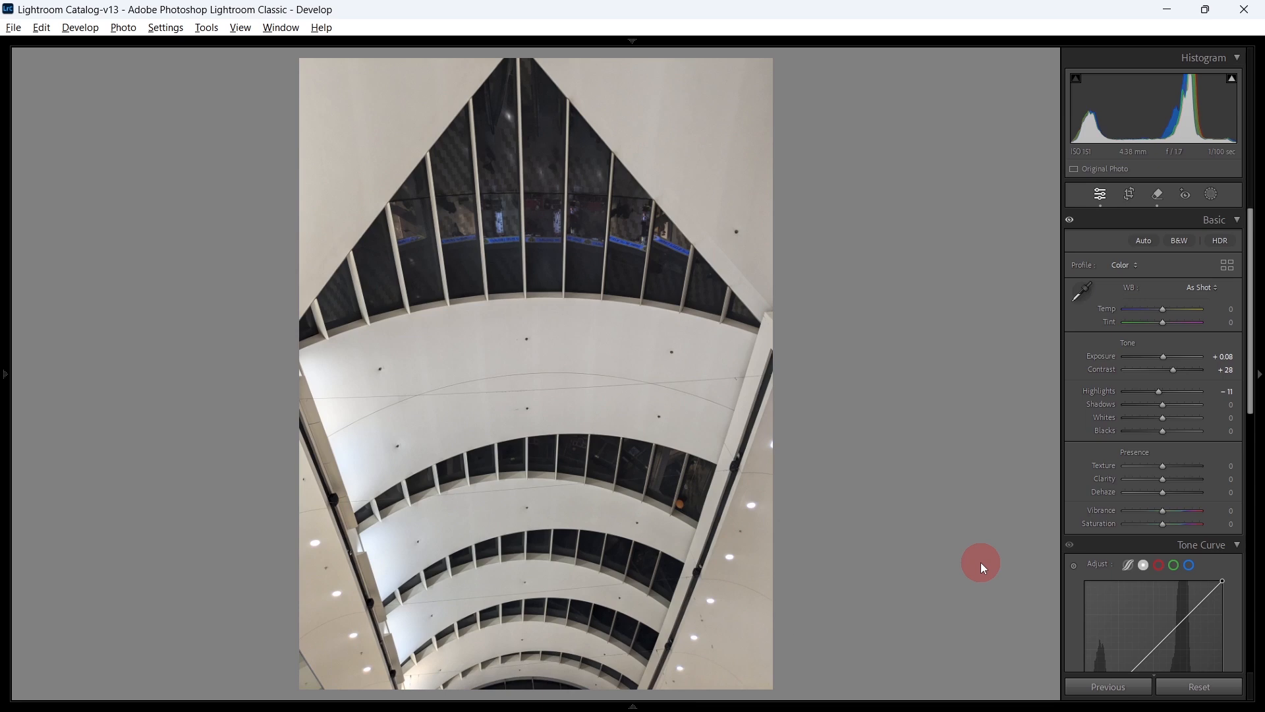
# Step: Try to remove the orange object in the end window of the middle arch with a size 24 Remove brush
pyautogui.click(713, 509)
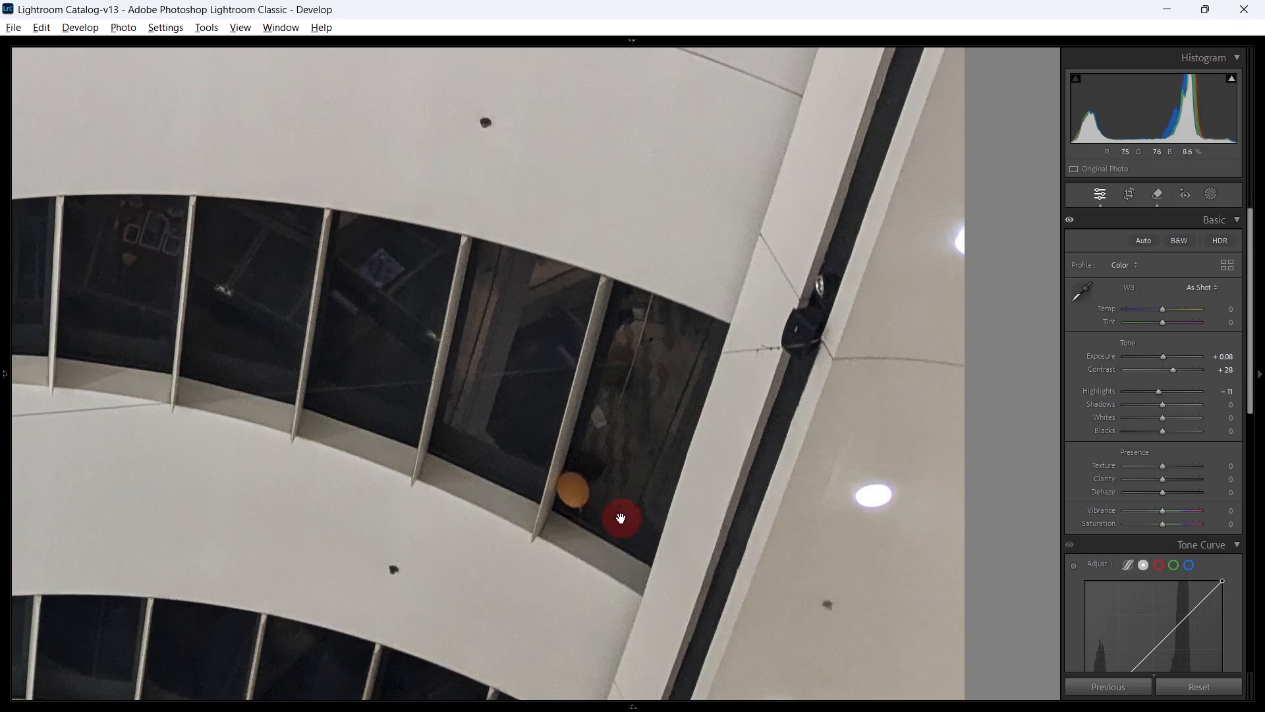
pyautogui.press('q')
pyautogui.scroll(-3, 586, 501)
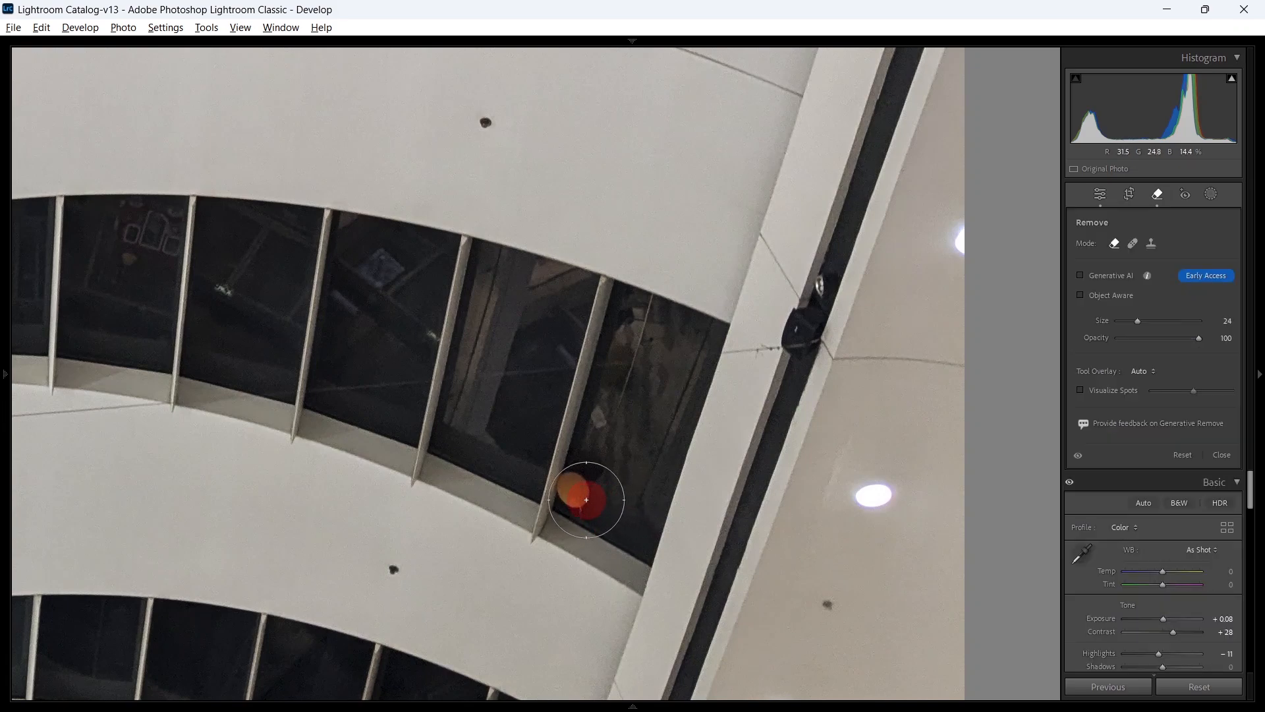
pyautogui.click(586, 500)
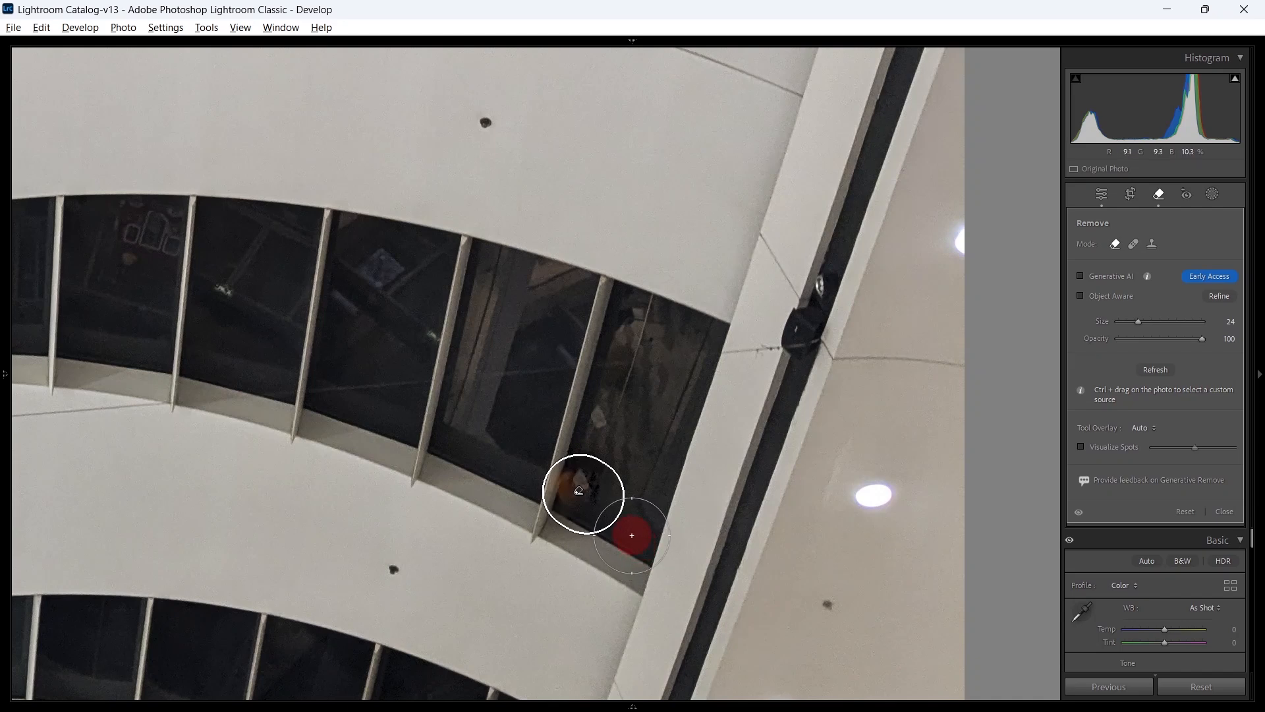
pyautogui.press('q')
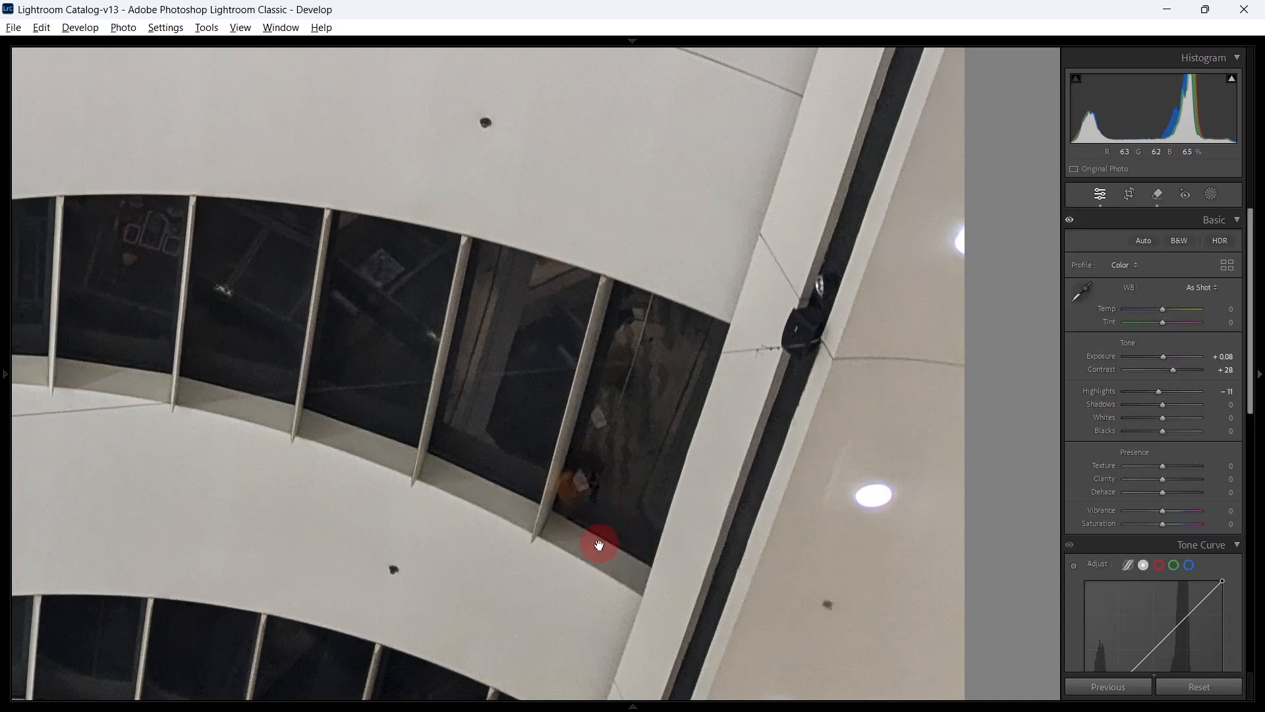
pyautogui.hotkey('ctrl', 'z')
# Step: Remove the orange object beside the window strut and its remnant using Remove brush sizes 17 and 14
pyautogui.moveTo(593, 500); pyautogui.dragTo(599, 524)
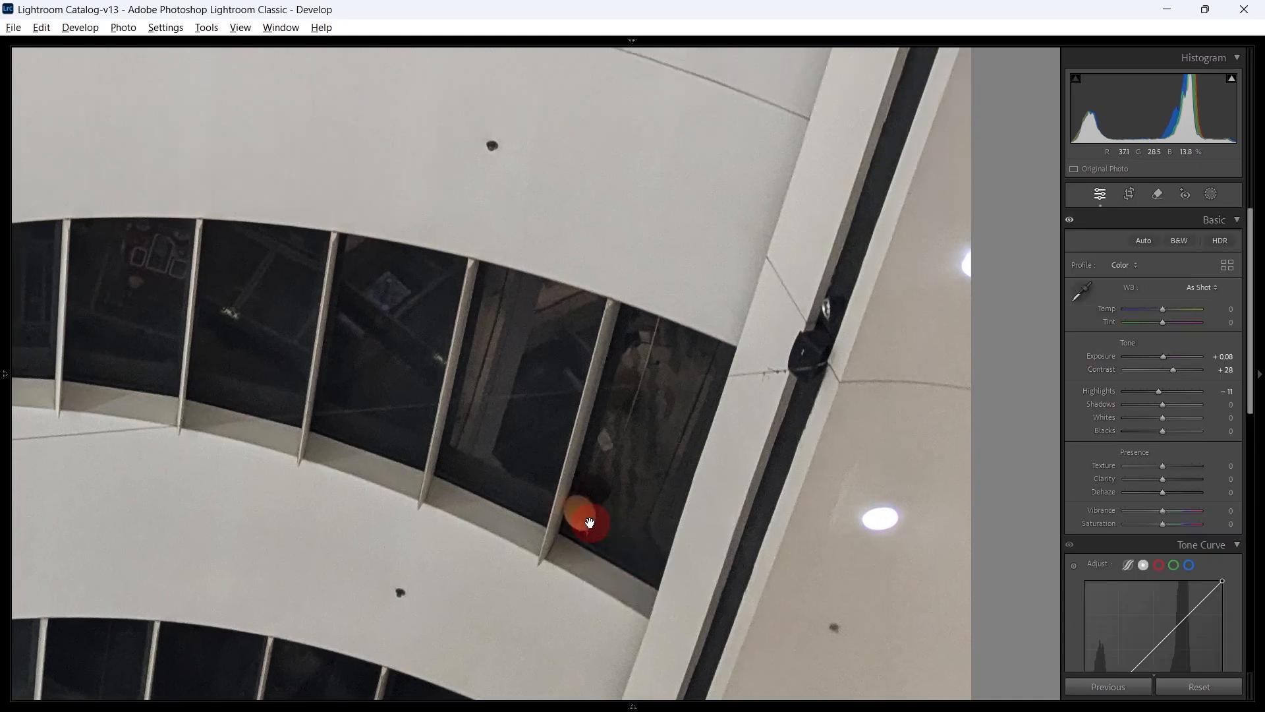
pyautogui.press('q')
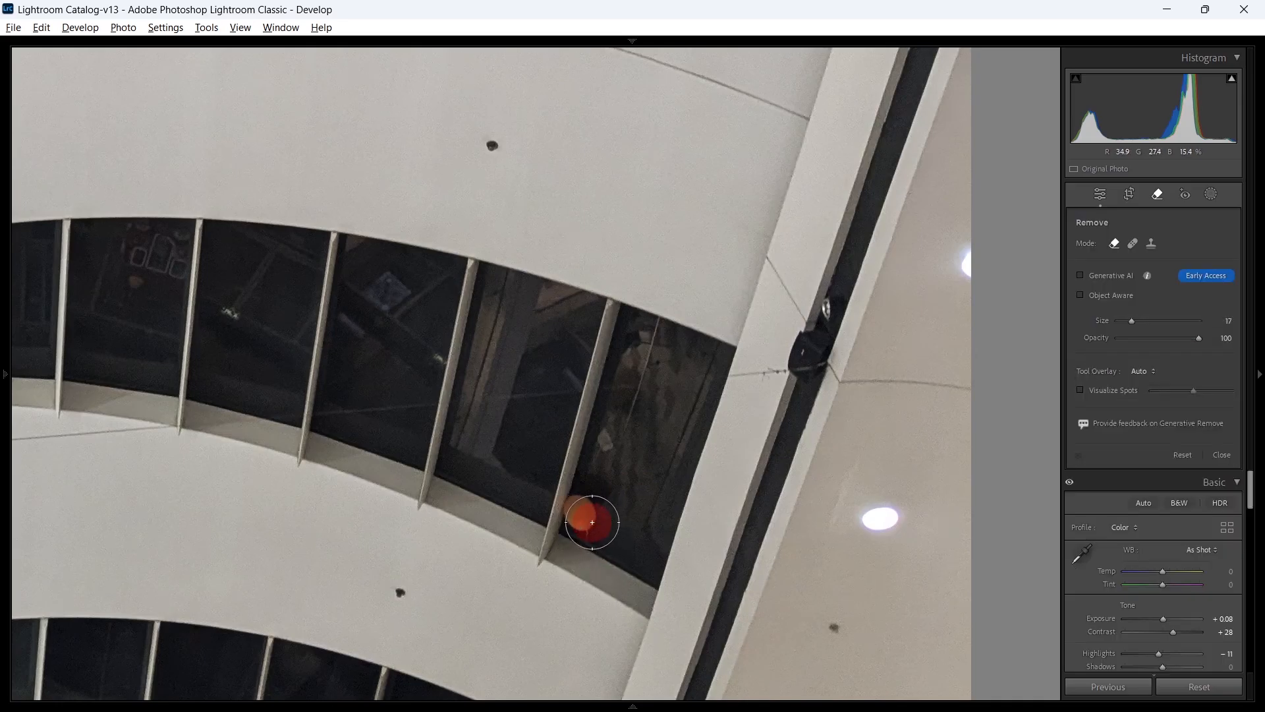
pyautogui.click(582, 522)
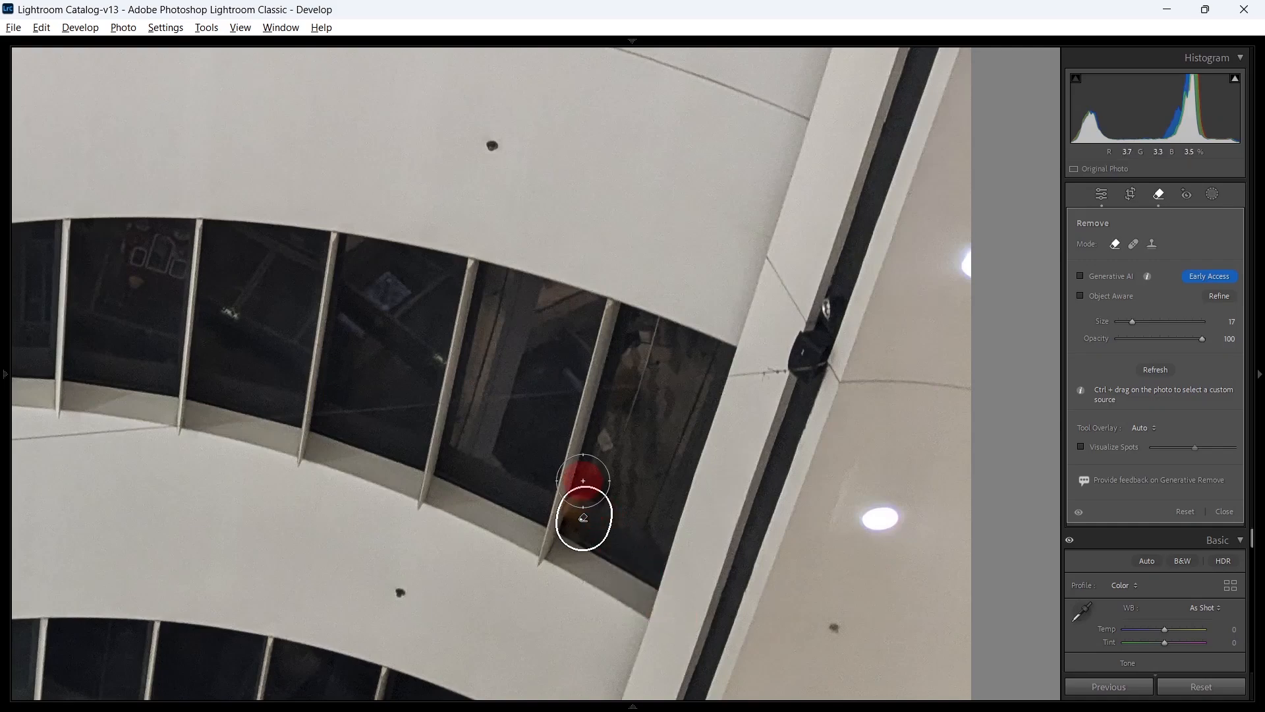
pyautogui.scroll(-2, 583, 480)
pyautogui.moveTo(579, 486); pyautogui.dragTo(573, 507)
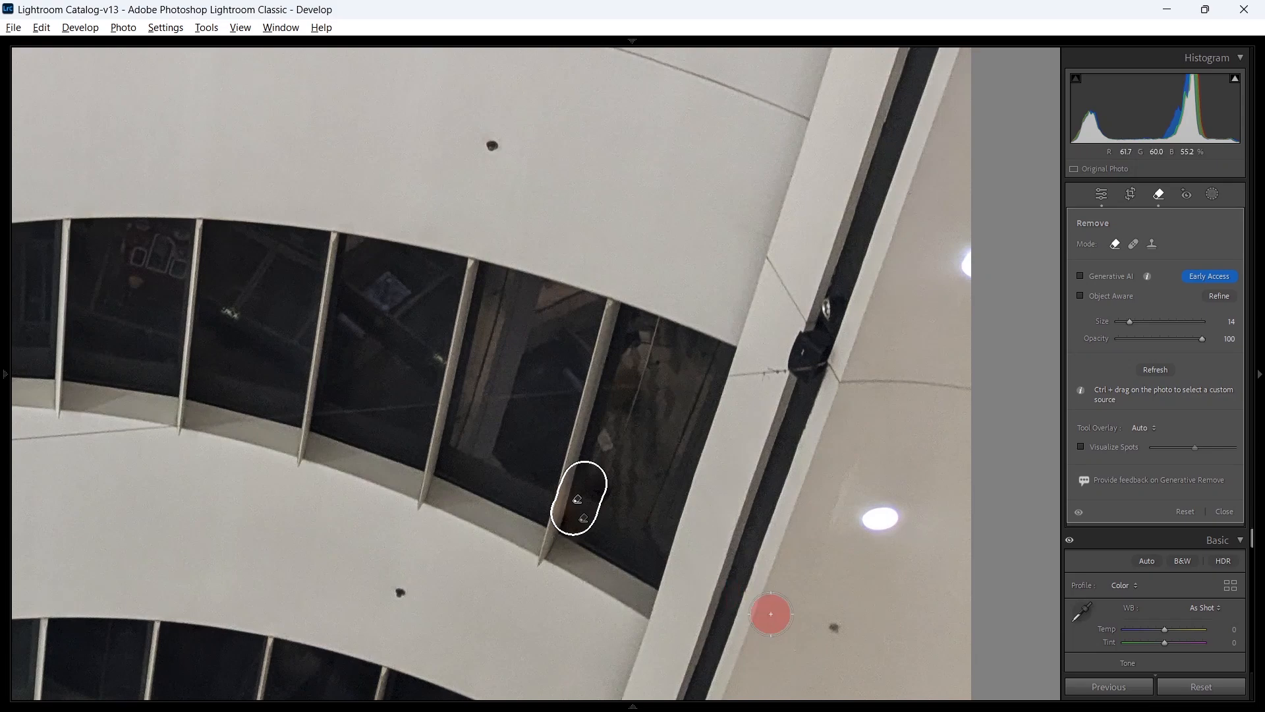
pyautogui.press('q')
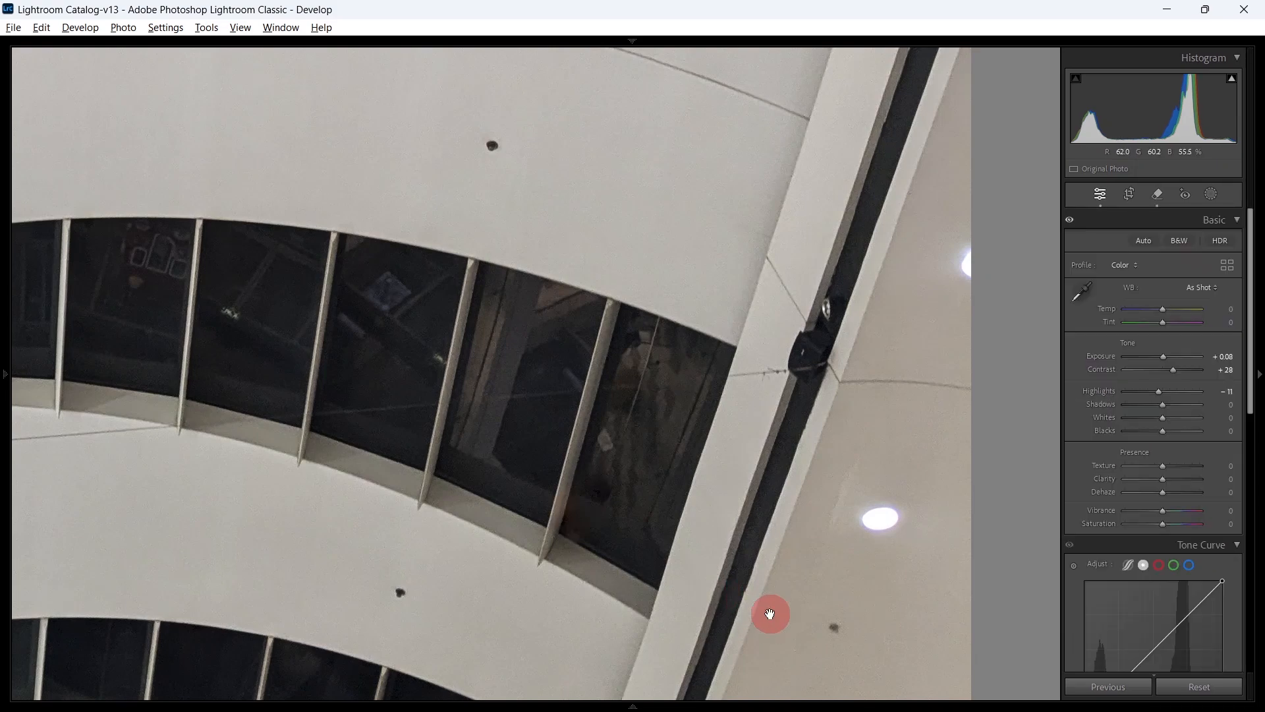
# Step: Clean up the leftover mark in the dark glass next to the removed orange object with a size 14 Remove brush
pyautogui.press('q')
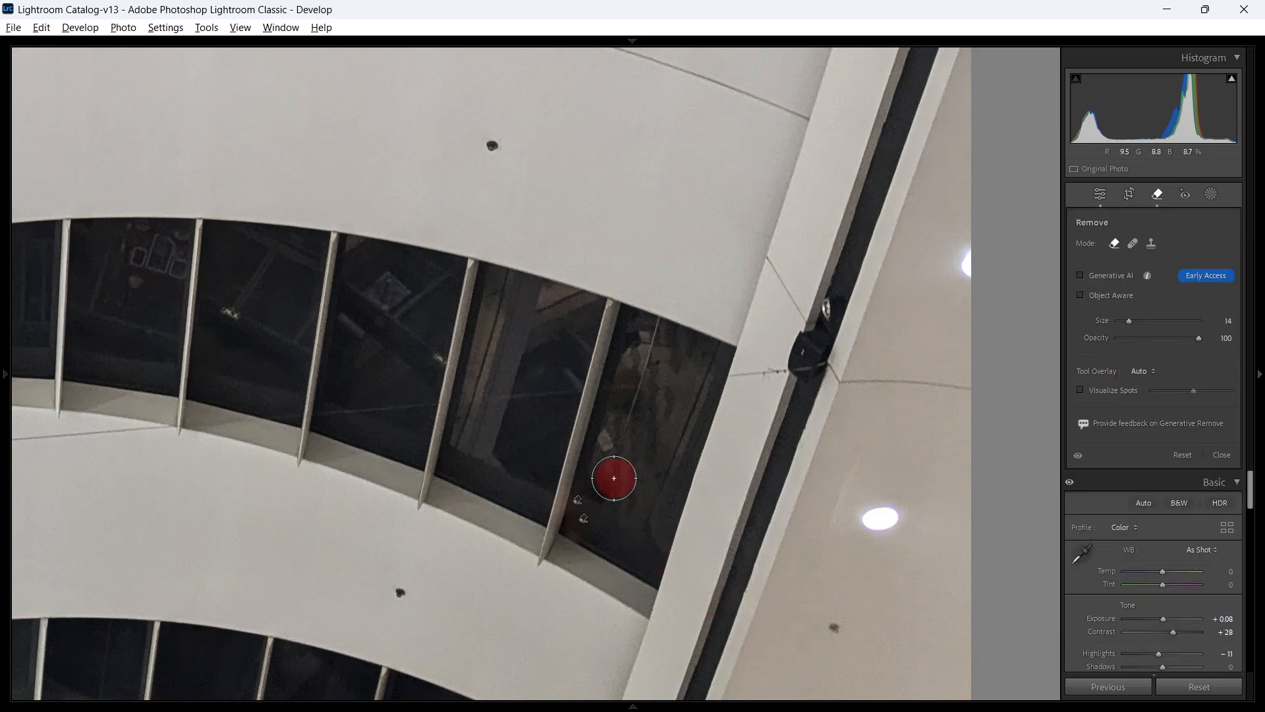
pyautogui.moveTo(614, 477); pyautogui.dragTo(595, 504)
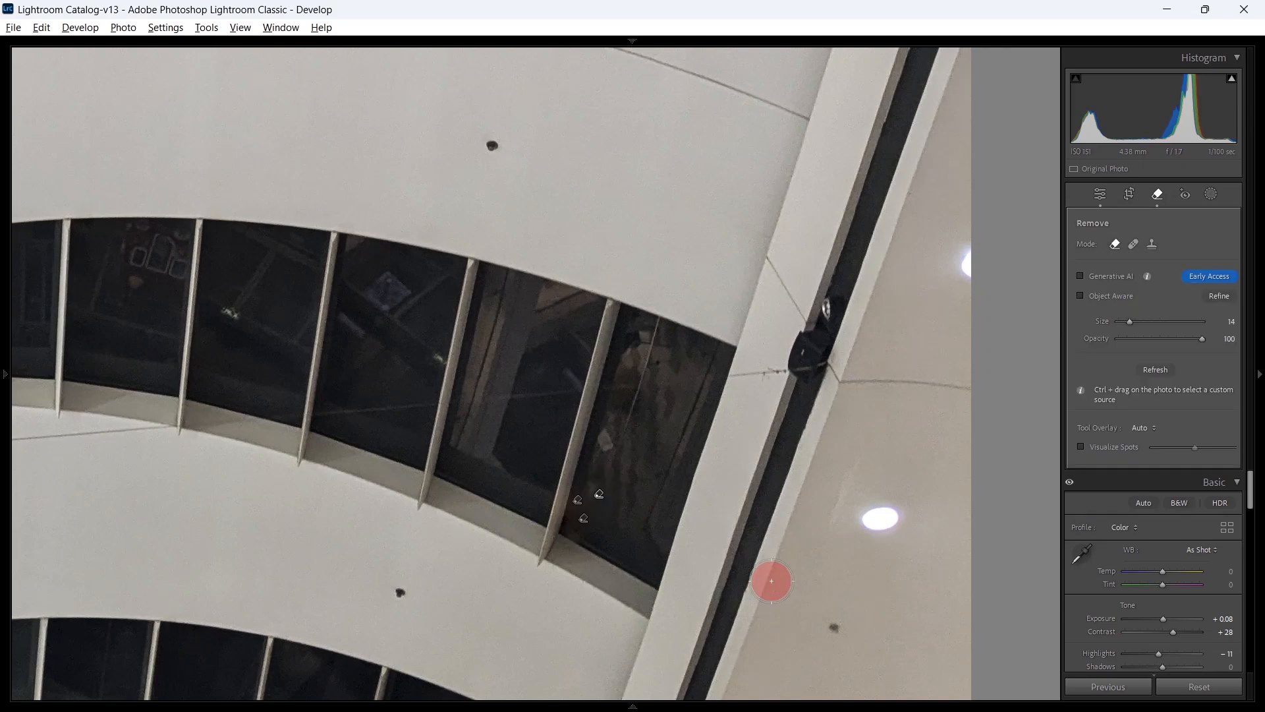
pyautogui.press('q')
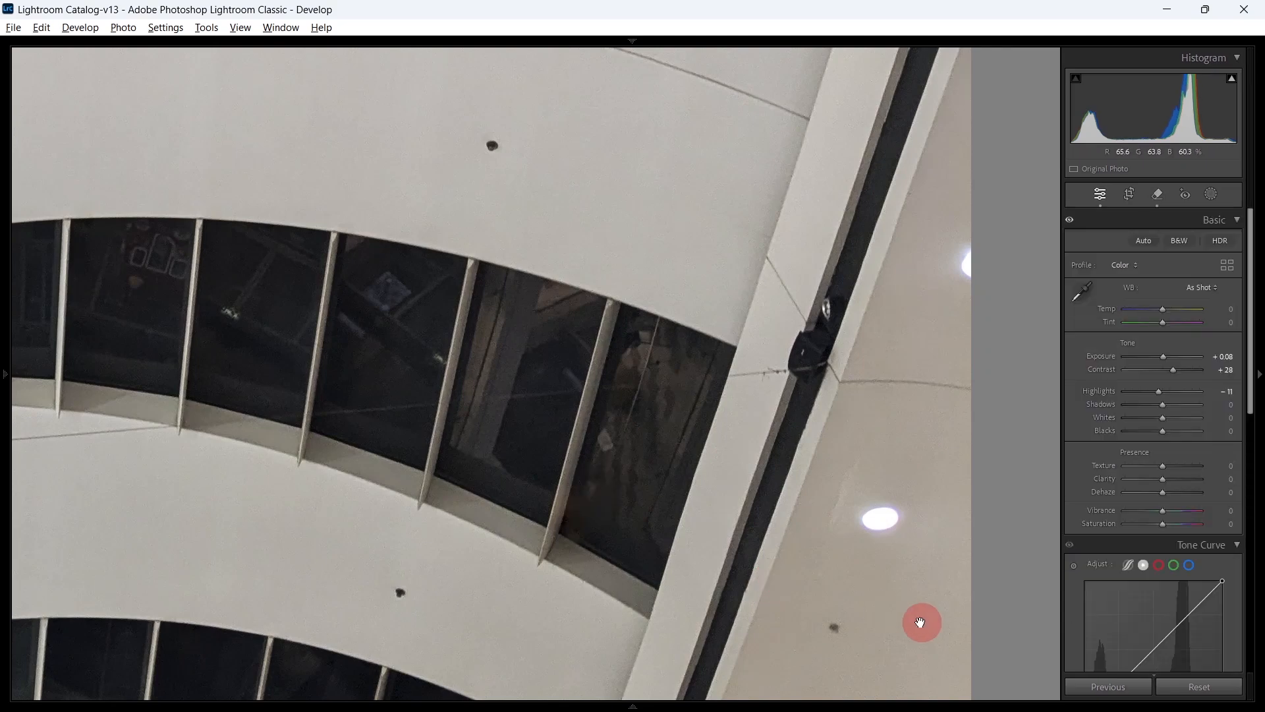
pyautogui.click(889, 590)
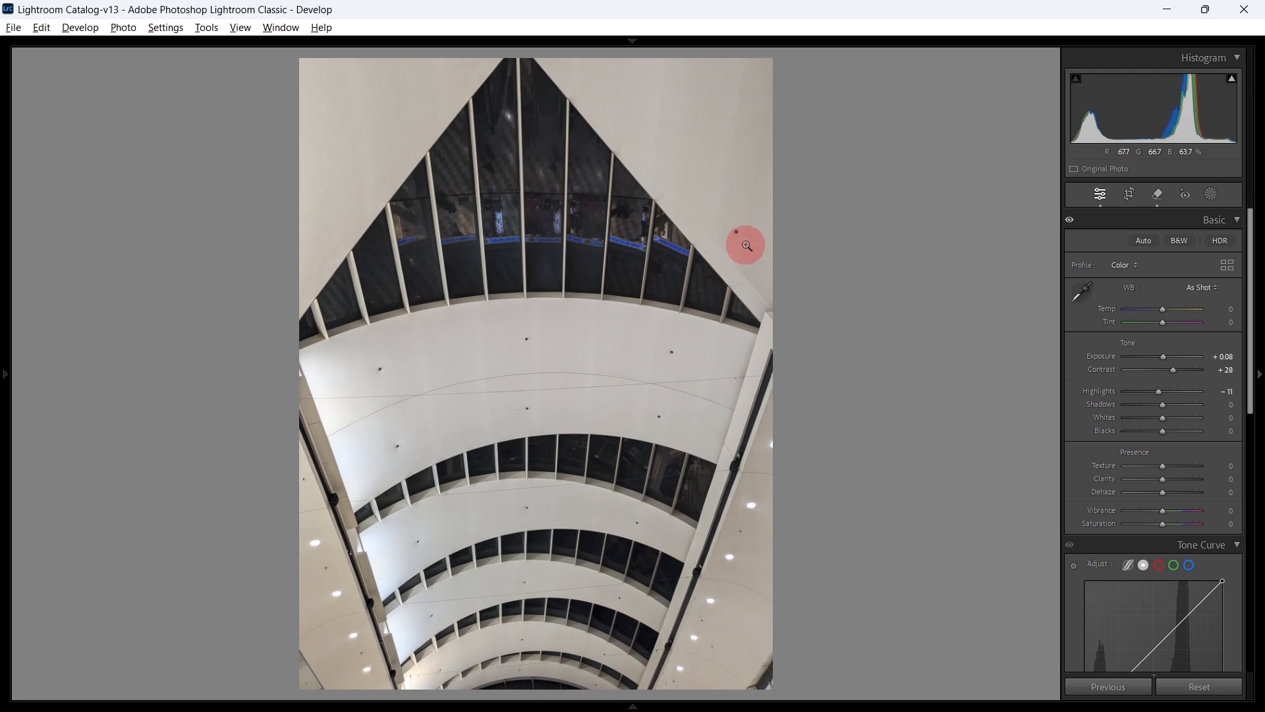
# Step: Try to remove the dark spot on the white panel near the photo's upper-right edge with a size 8 Remove brush
pyautogui.click(742, 231)
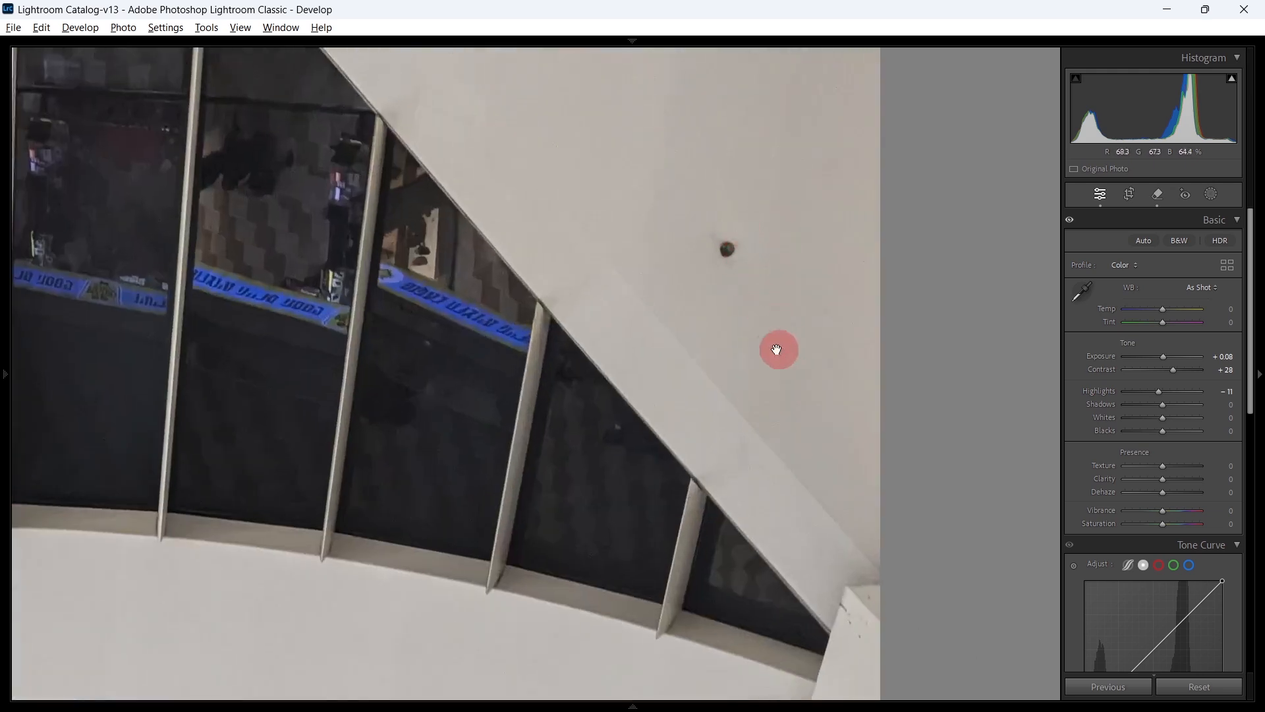
pyautogui.press('q')
pyautogui.scroll(-3, 736, 241)
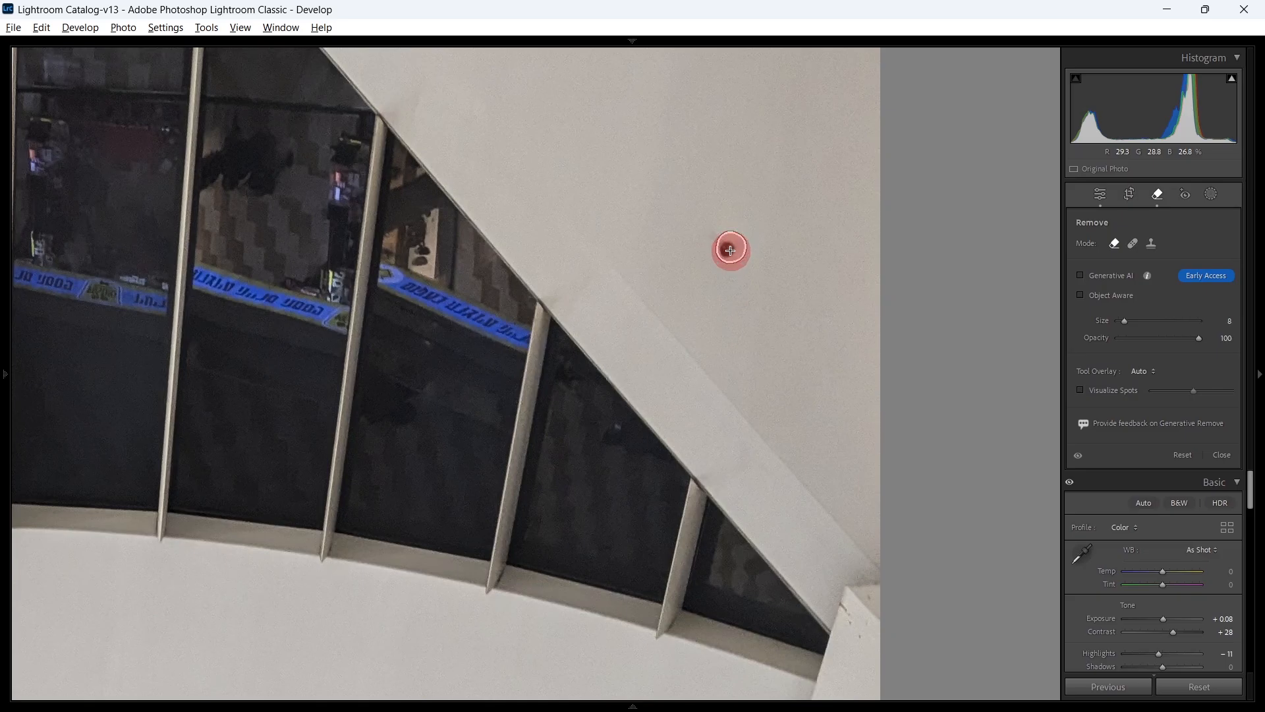
pyautogui.click(730, 247)
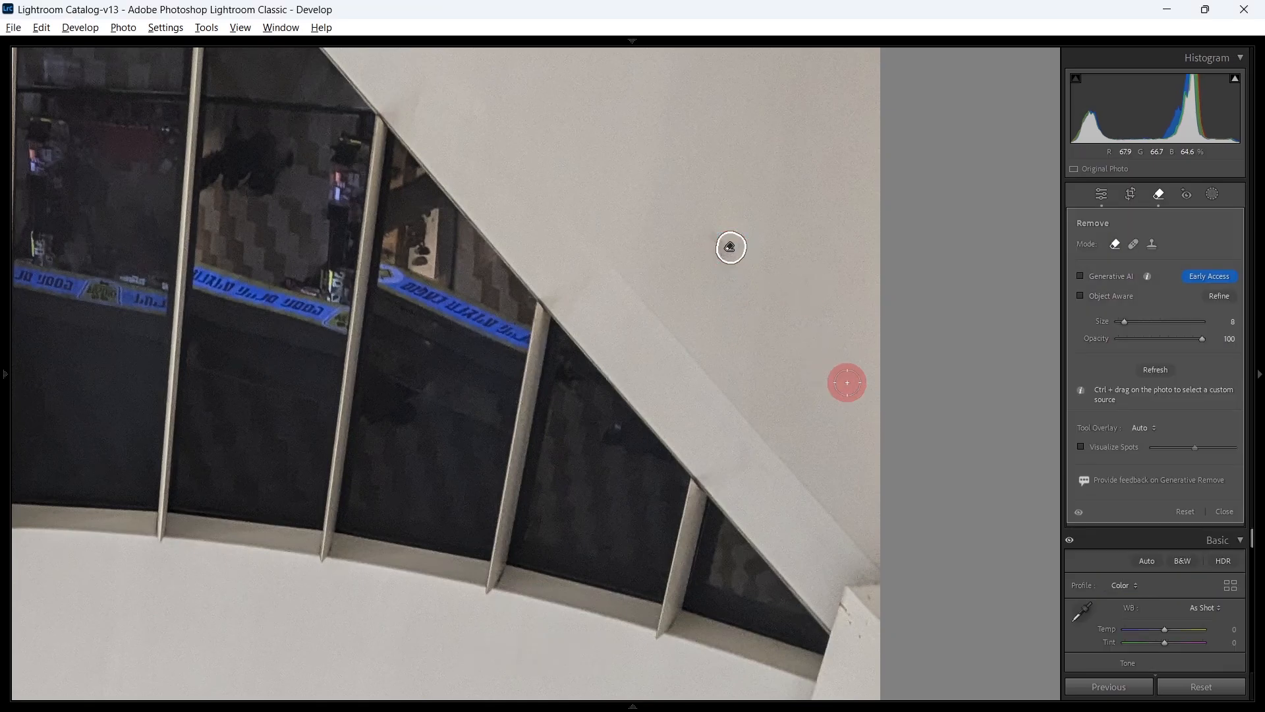
pyautogui.press('q')
pyautogui.hotkey('ctrl', 'z')
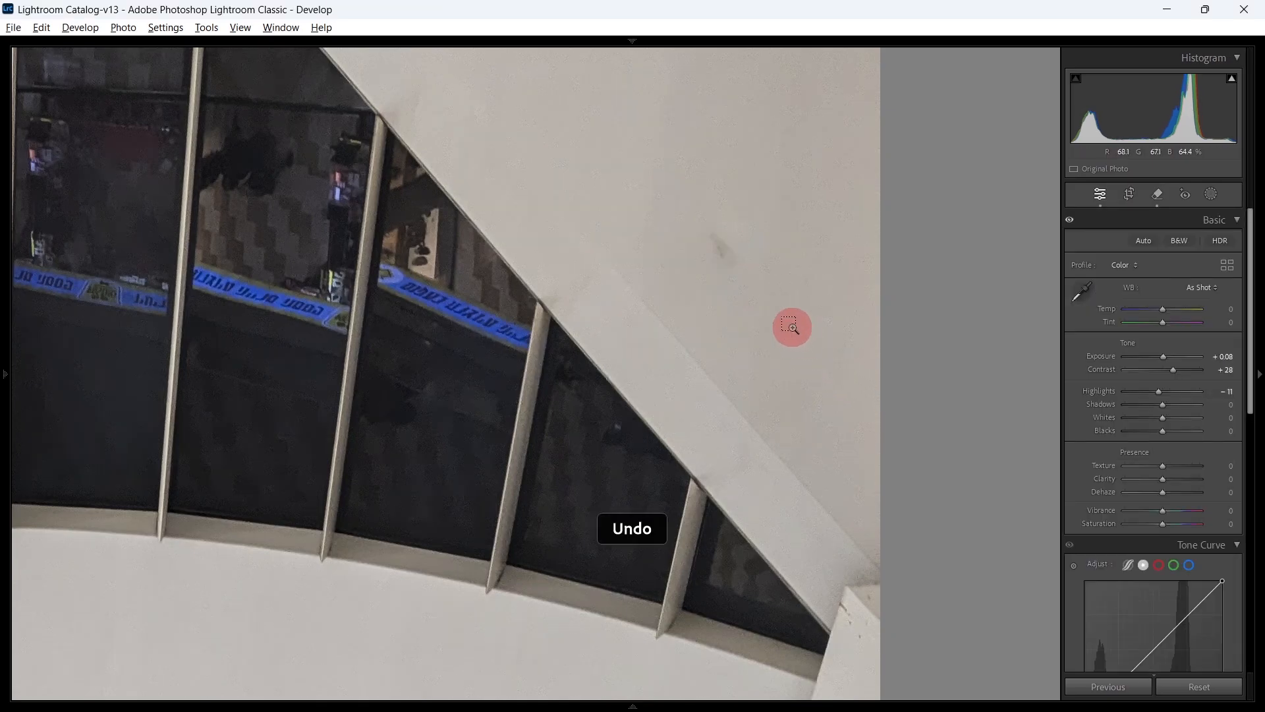
# Step: Remove the dark spot and its surrounding shadow on the upper-right white panel with a size 15 Remove brush
pyautogui.press('q')
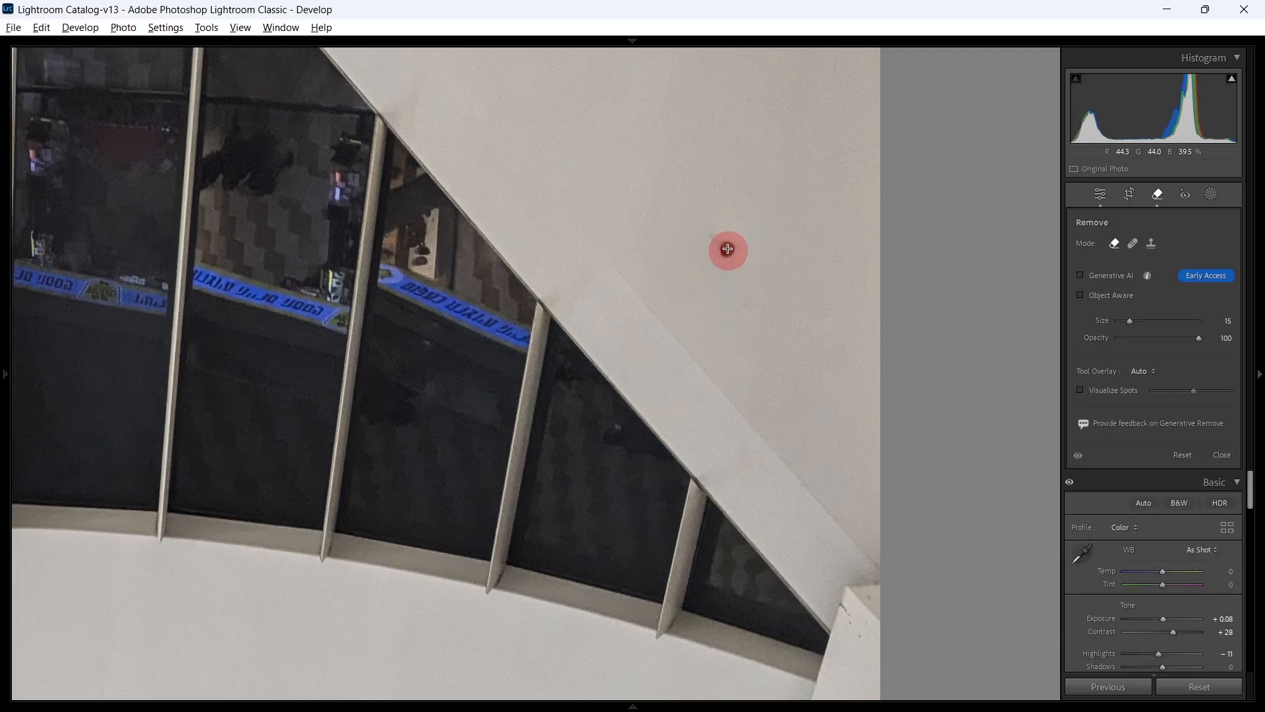
pyautogui.moveTo(726, 248); pyautogui.dragTo(728, 249)
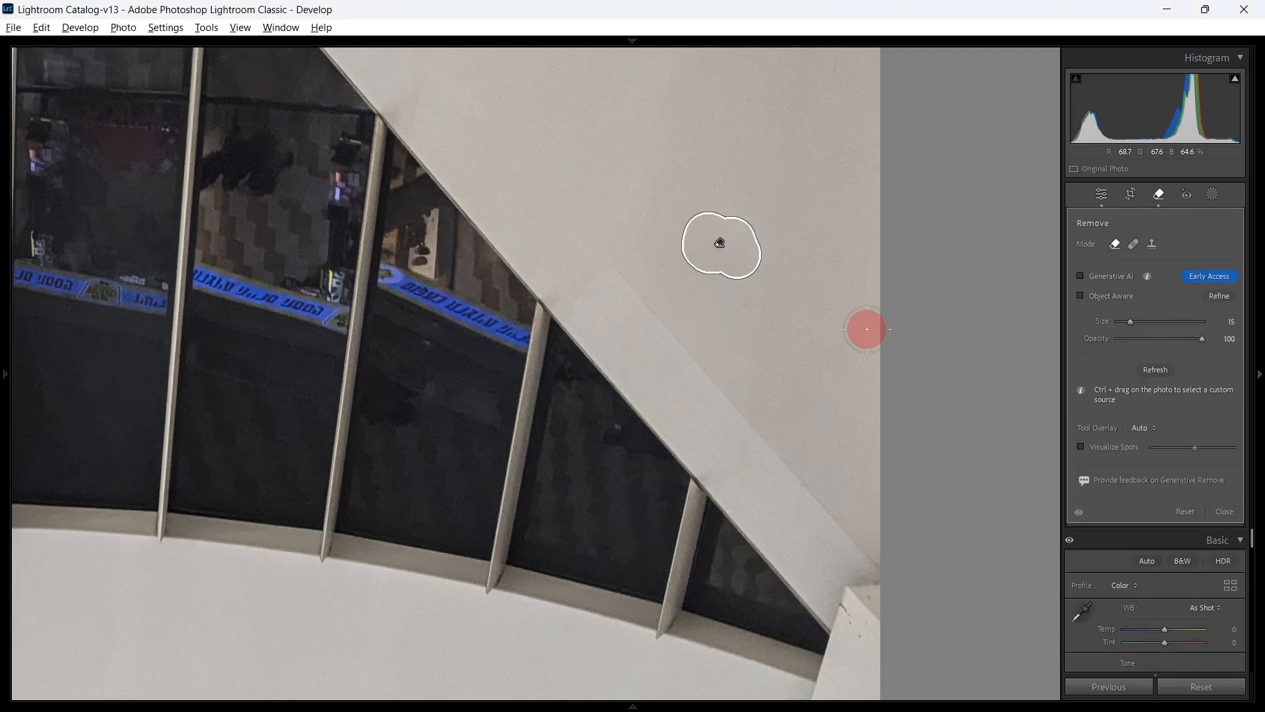
pyautogui.press('q')
pyautogui.click(833, 318)
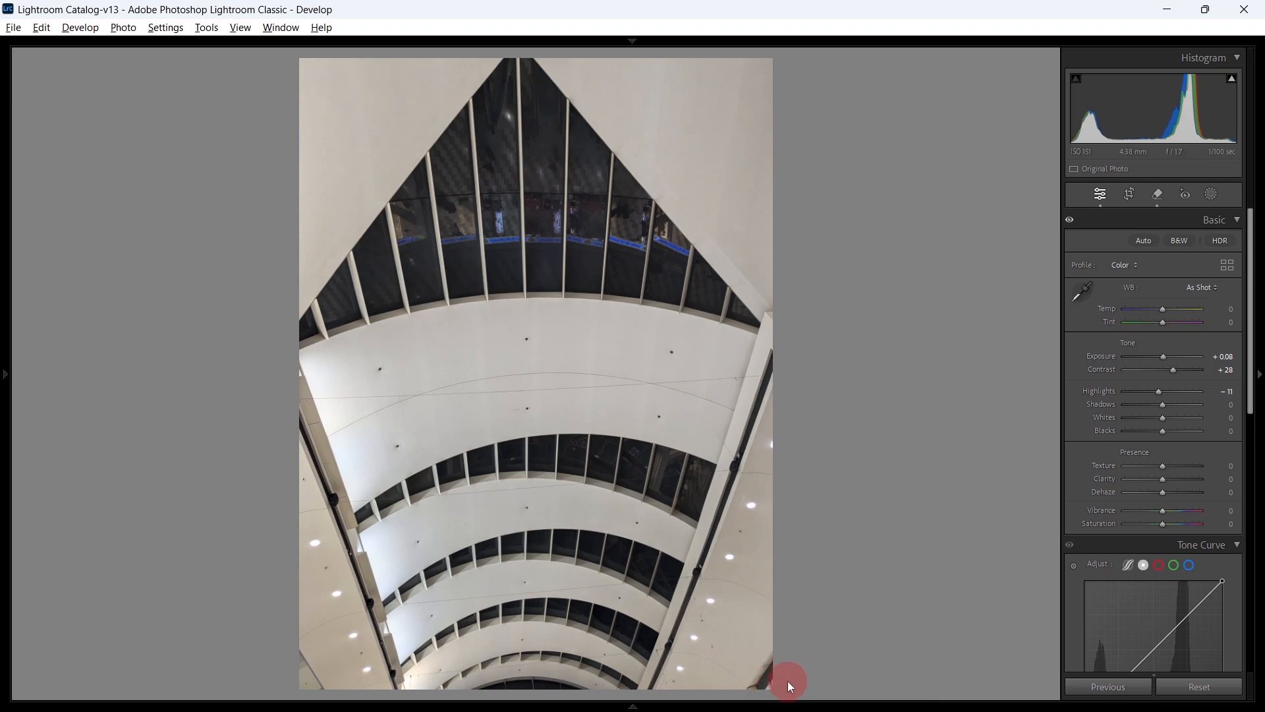
# Step: Remove the dark structure in the photo's lower-right corner with a size 43 Remove brush and compare the edited photo with the original
pyautogui.press('q')
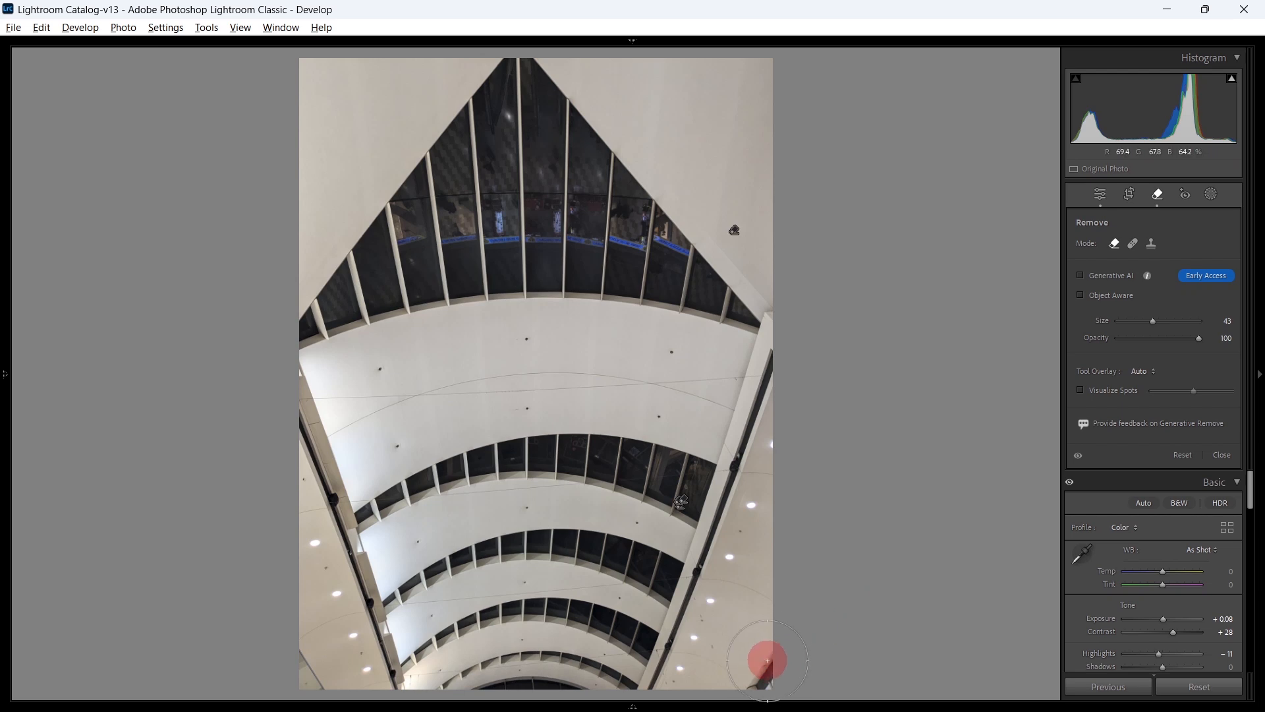
pyautogui.press('q')
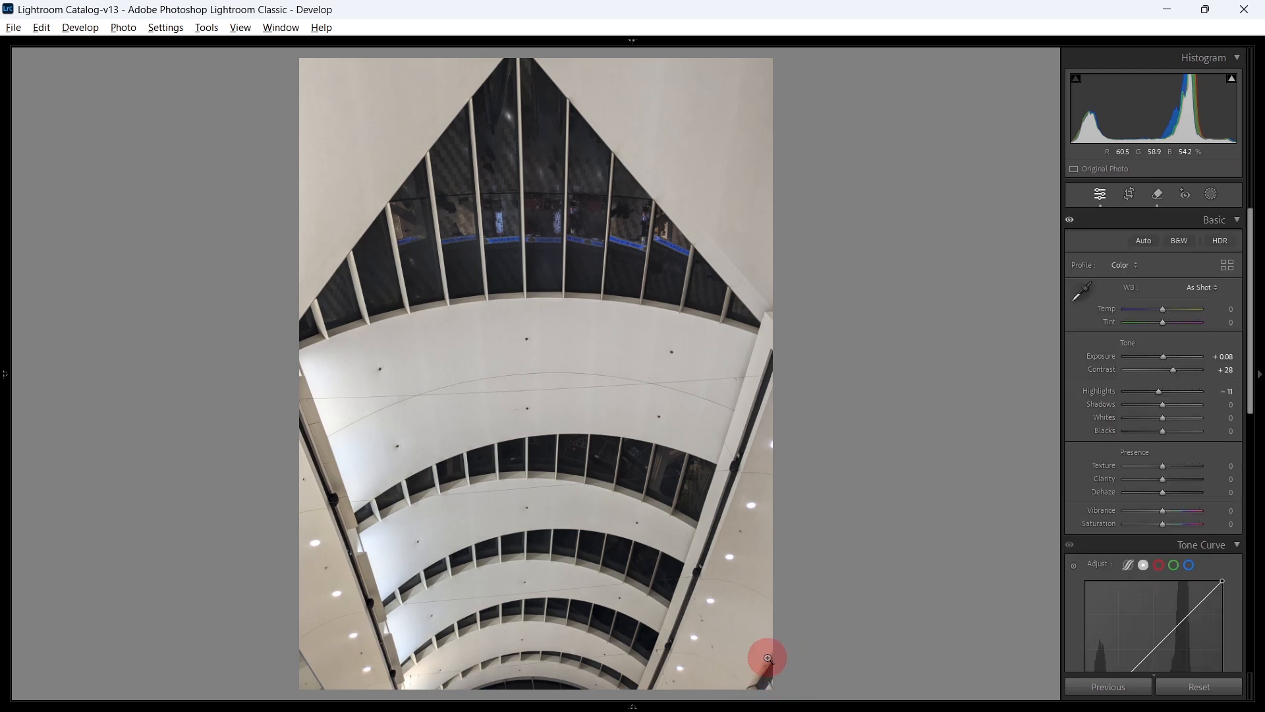
pyautogui.click(765, 657)
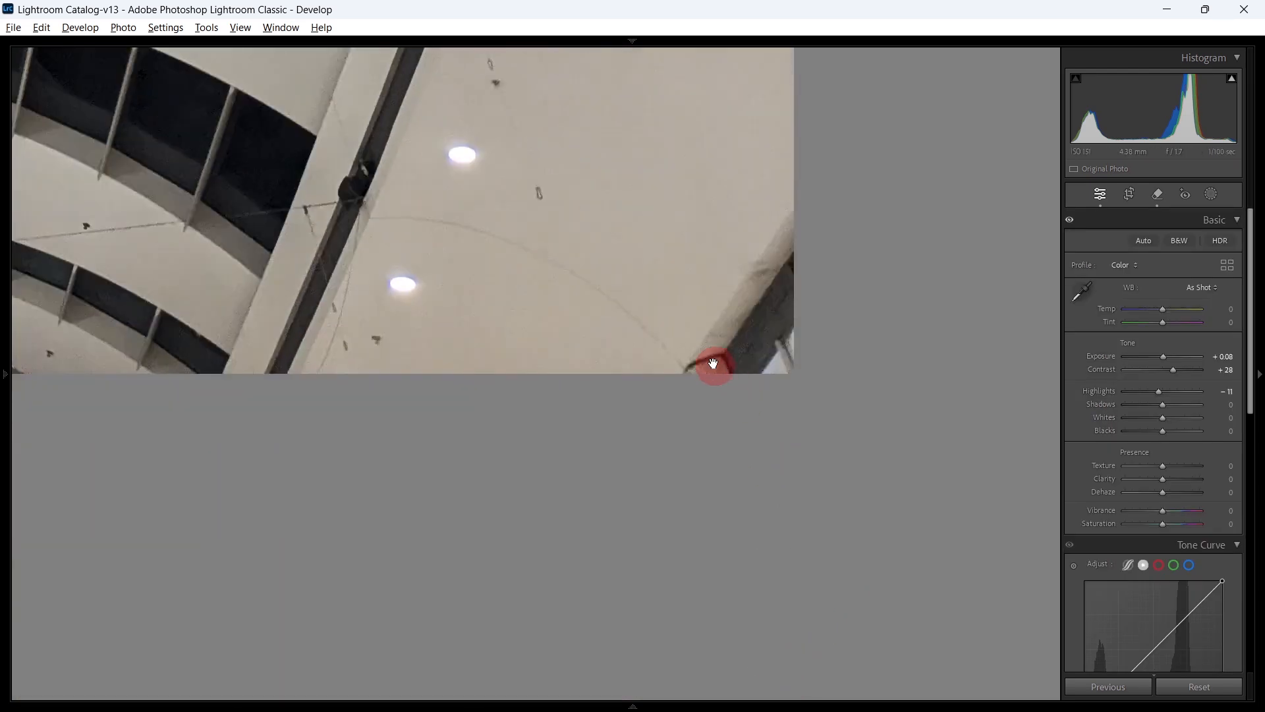
pyautogui.press('q')
pyautogui.moveTo(714, 362)
pyautogui.mouseDown()
pyautogui.moveTo(789, 259)
pyautogui.moveTo(742, 291)
pyautogui.moveTo(750, 353)
pyautogui.moveTo(792, 336)
pyautogui.moveTo(835, 159)
pyautogui.moveTo(741, 377)
pyautogui.mouseUp()
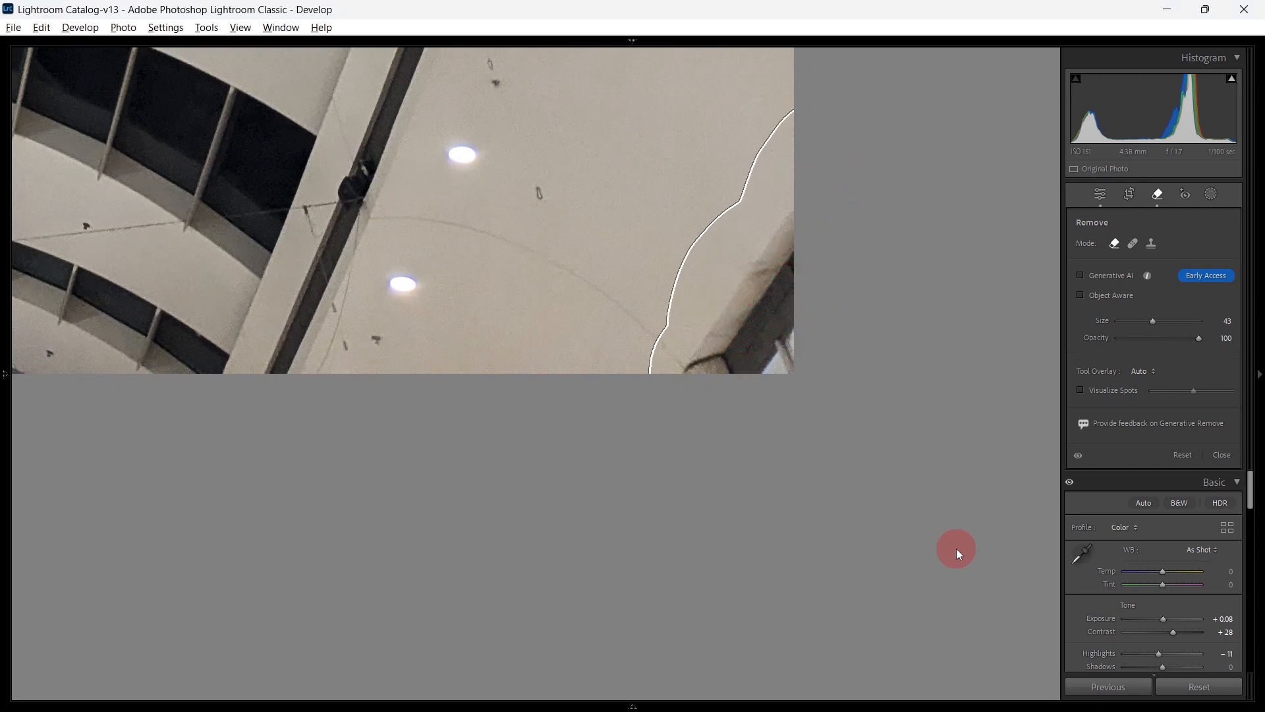
pyautogui.press('q')
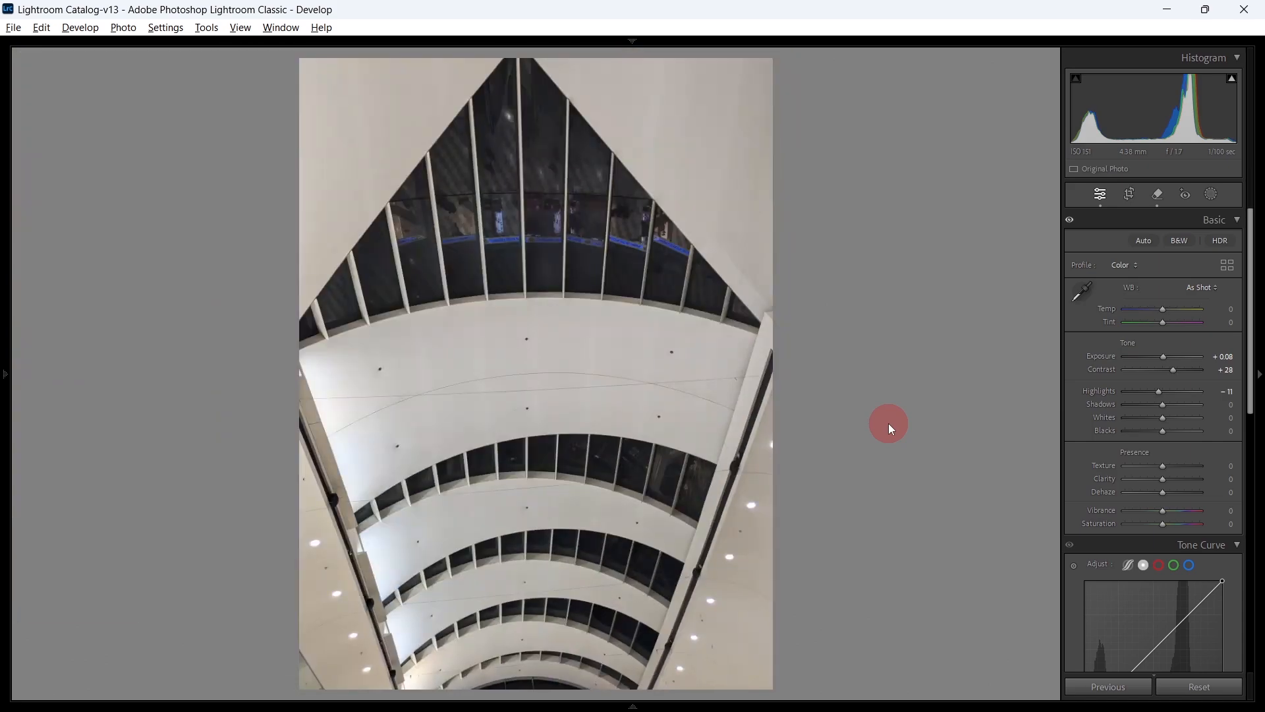
pyautogui.press('\\')
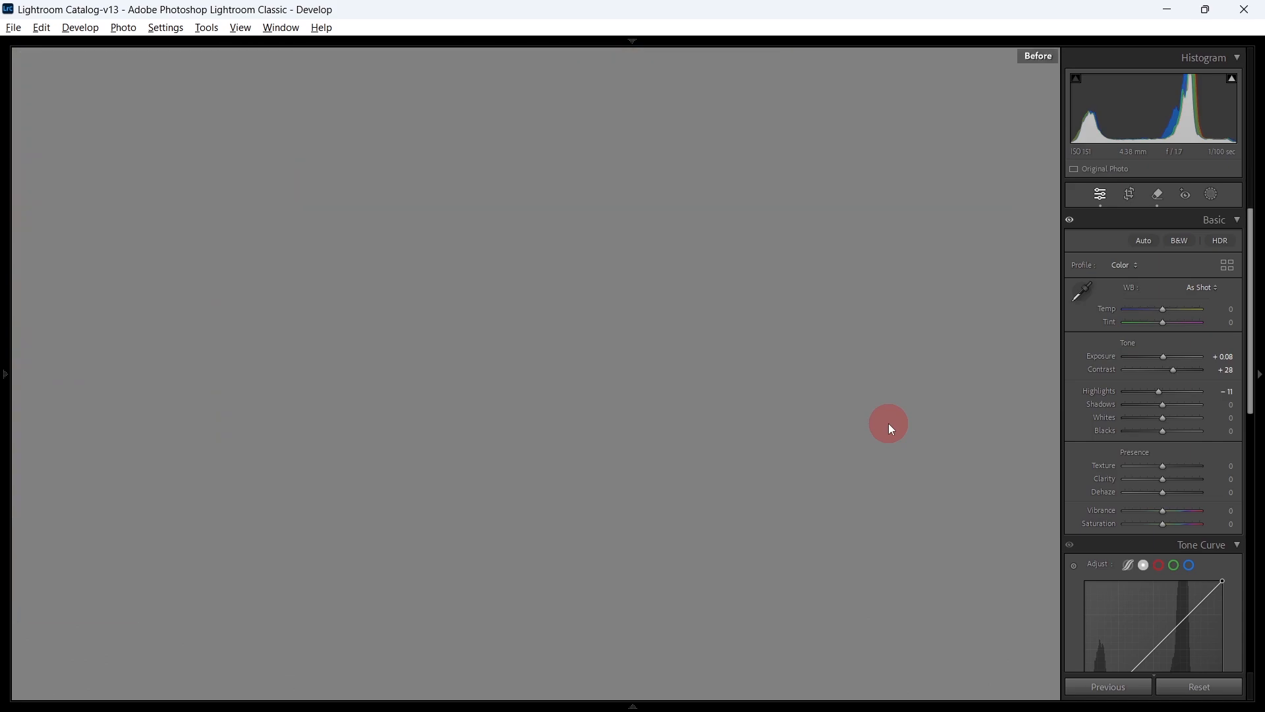
pyautogui.press('\\')
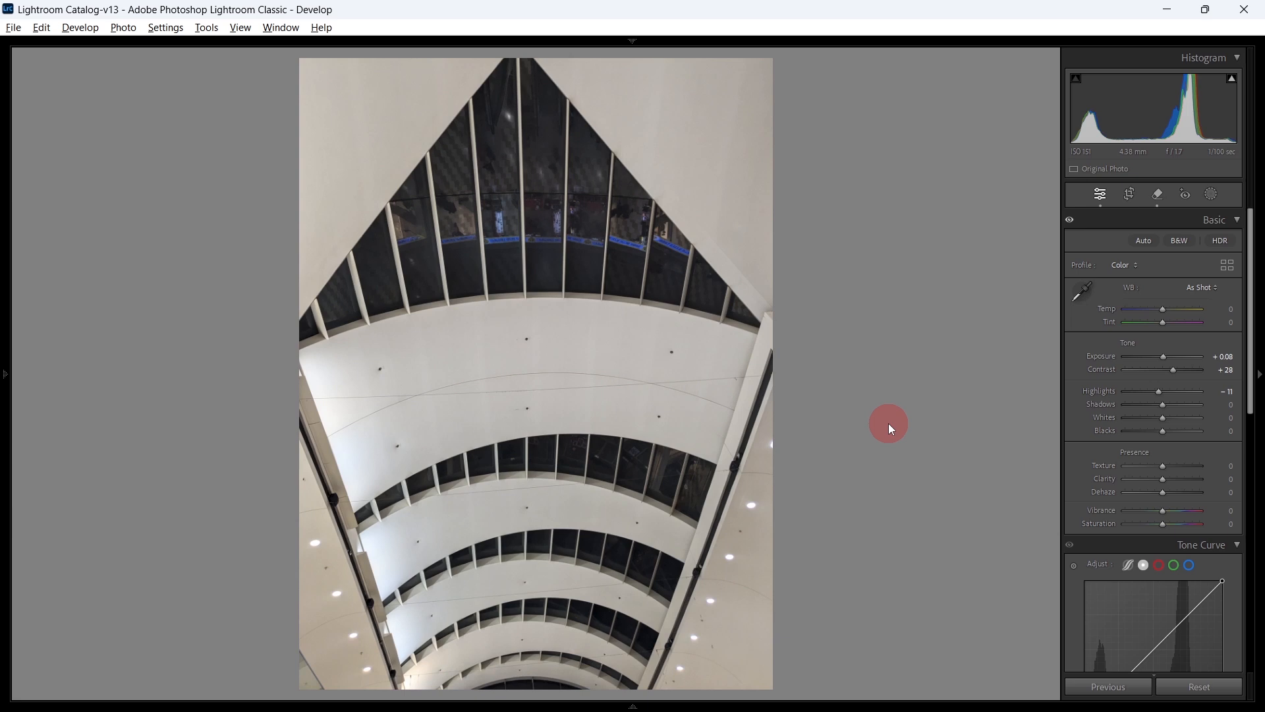
# Step: Compare the edited ceiling photo with its original and with the wider mall photo in Survey view, keeping only the mall photo in the survey
pyautogui.press('\\')
pyautogui.press('\\')
pyautogui.press('Right')
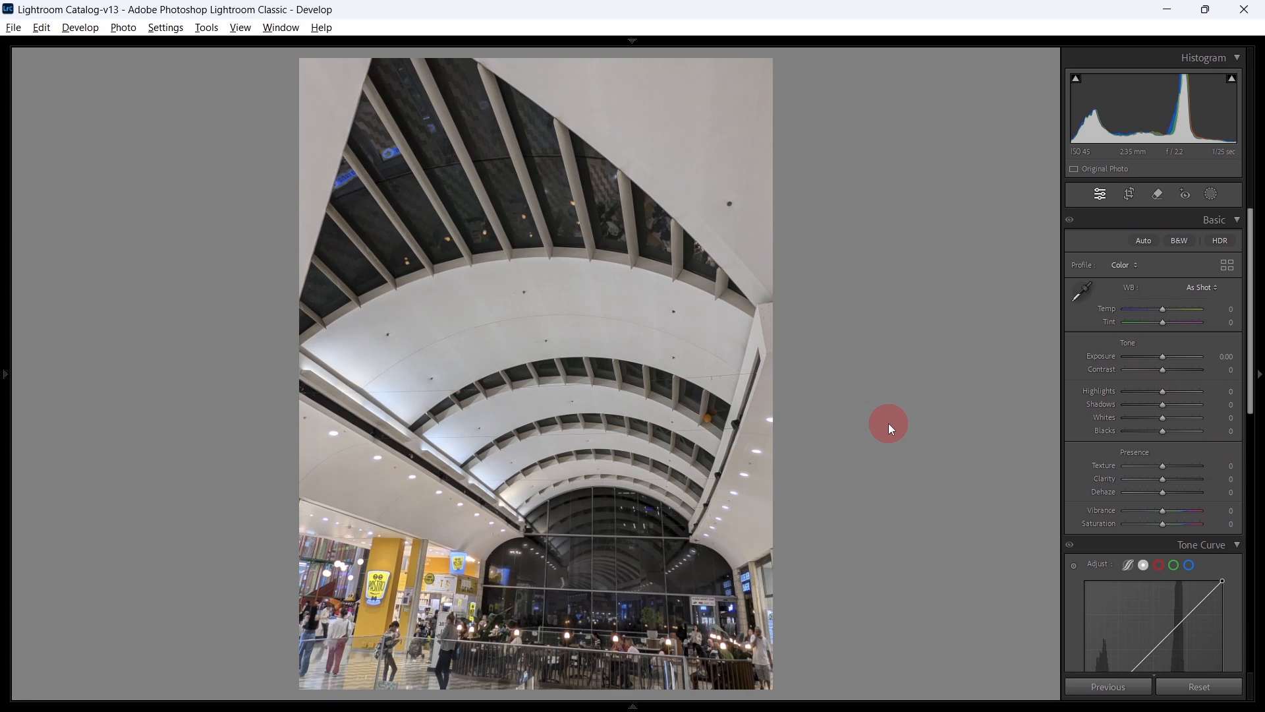
pyautogui.press('n')
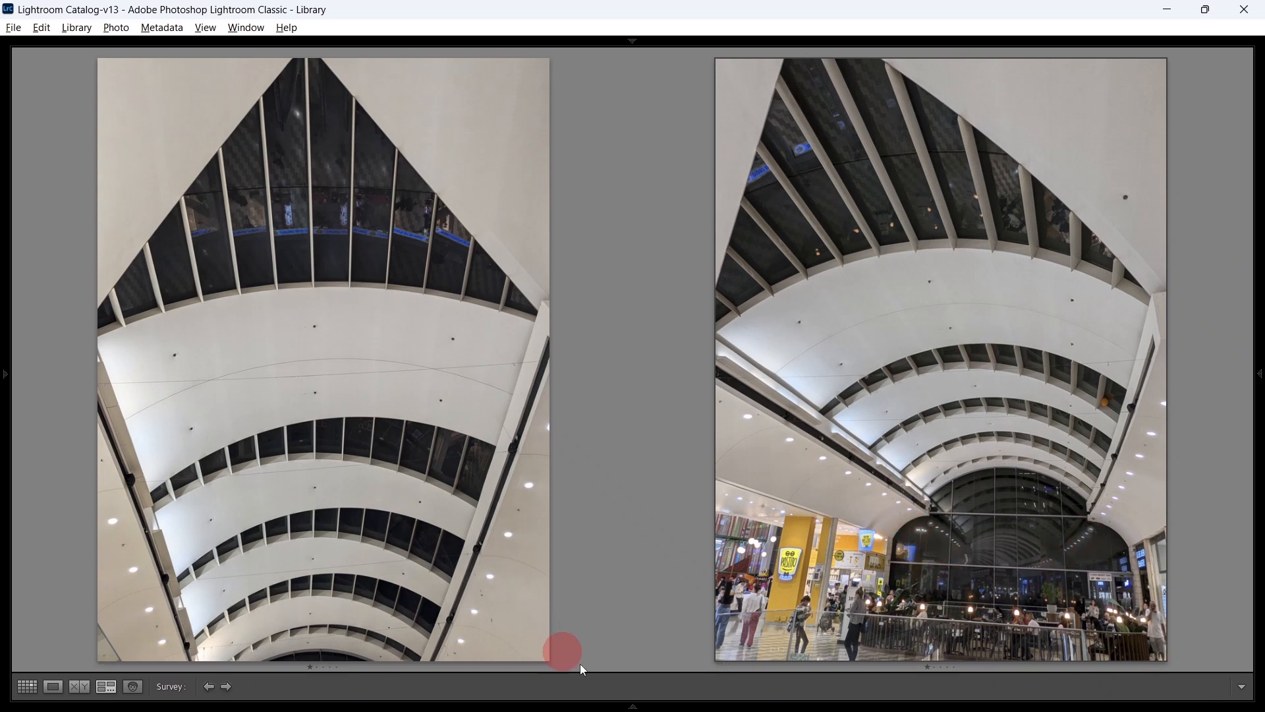
pyautogui.click(544, 654)
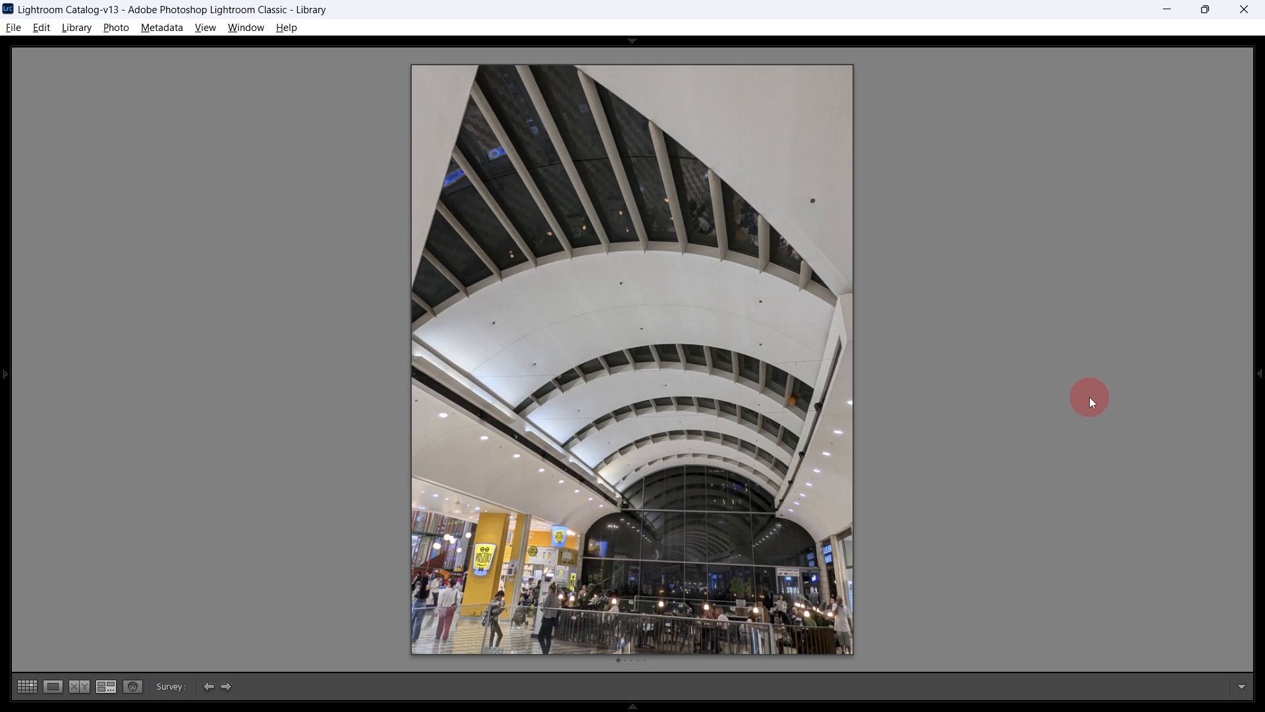
# Step: Straighten the mall photo in Develop by rotating the crop to an angle of -2.71 and apply the crop
pyautogui.press('d')
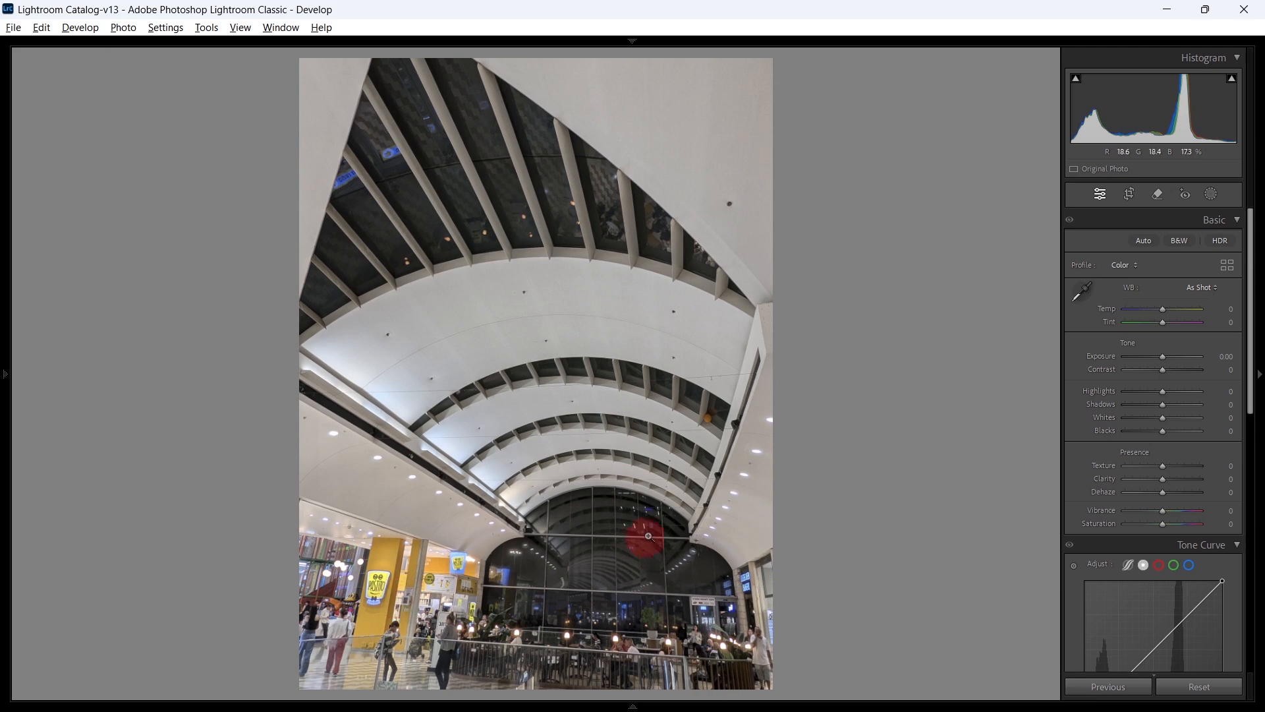
pyautogui.press('r')
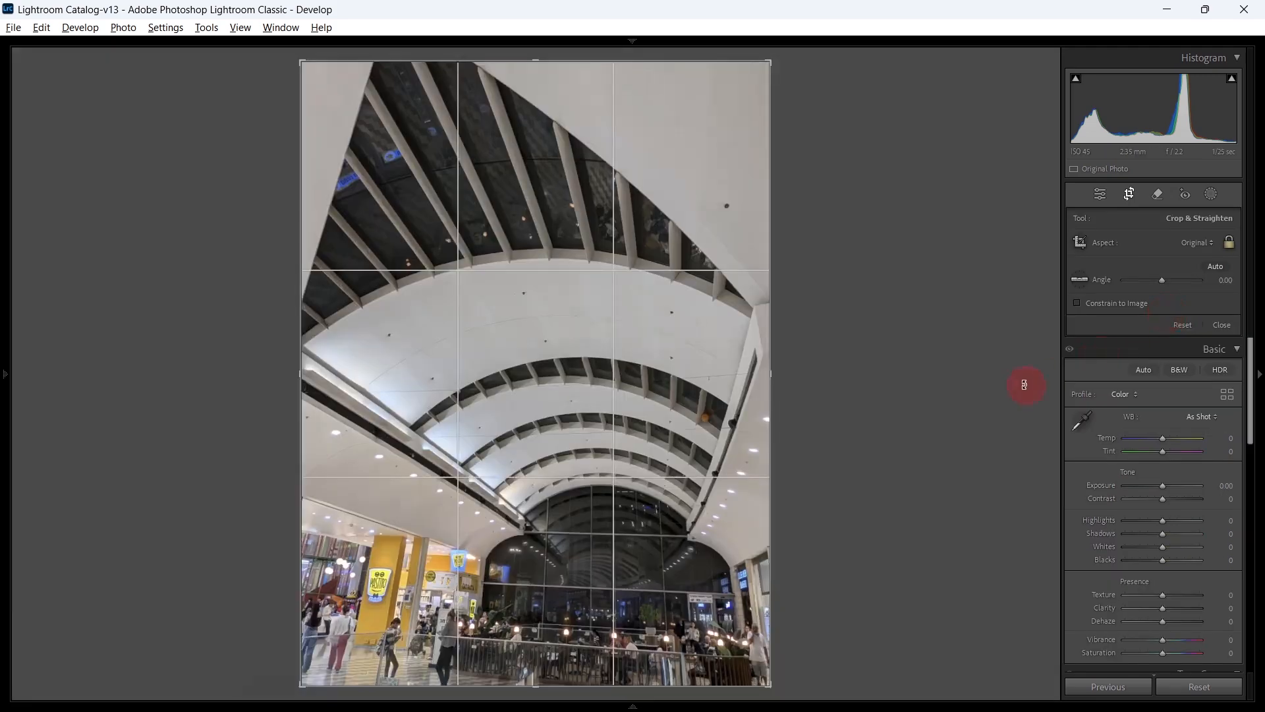
pyautogui.moveTo(888, 377); pyautogui.dragTo(867, 358)
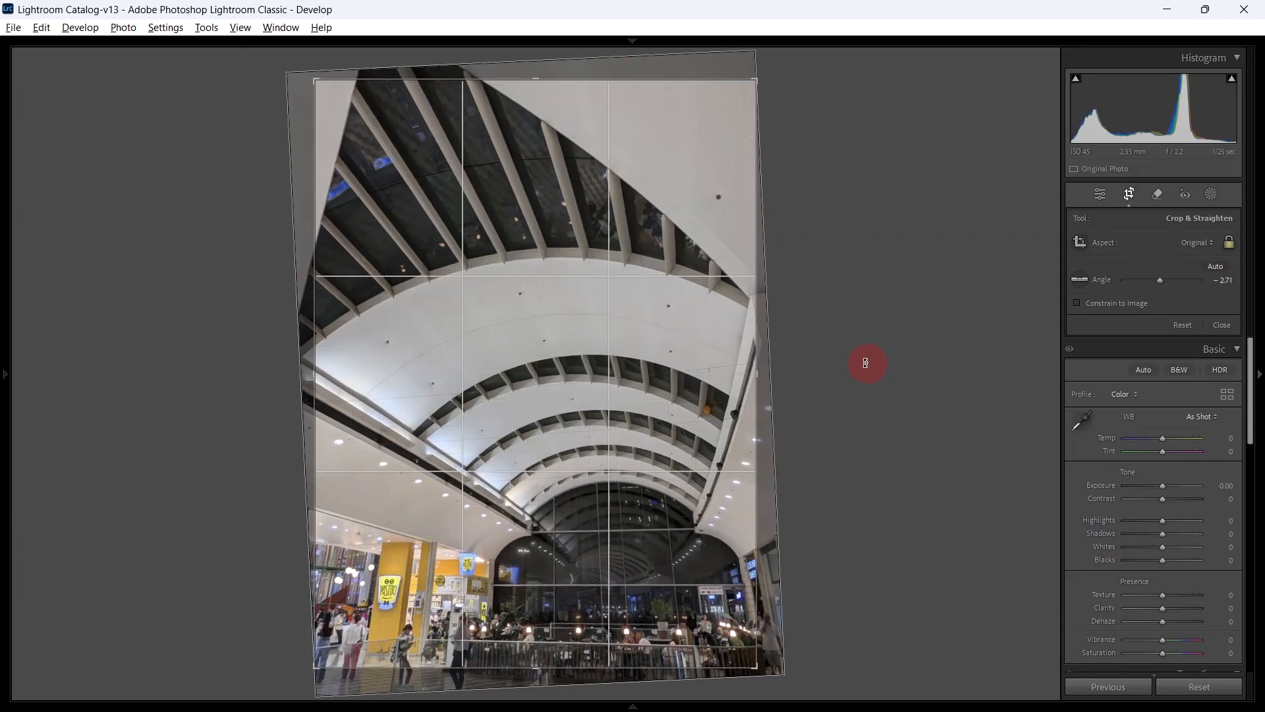
pyautogui.doubleClick(666, 403)
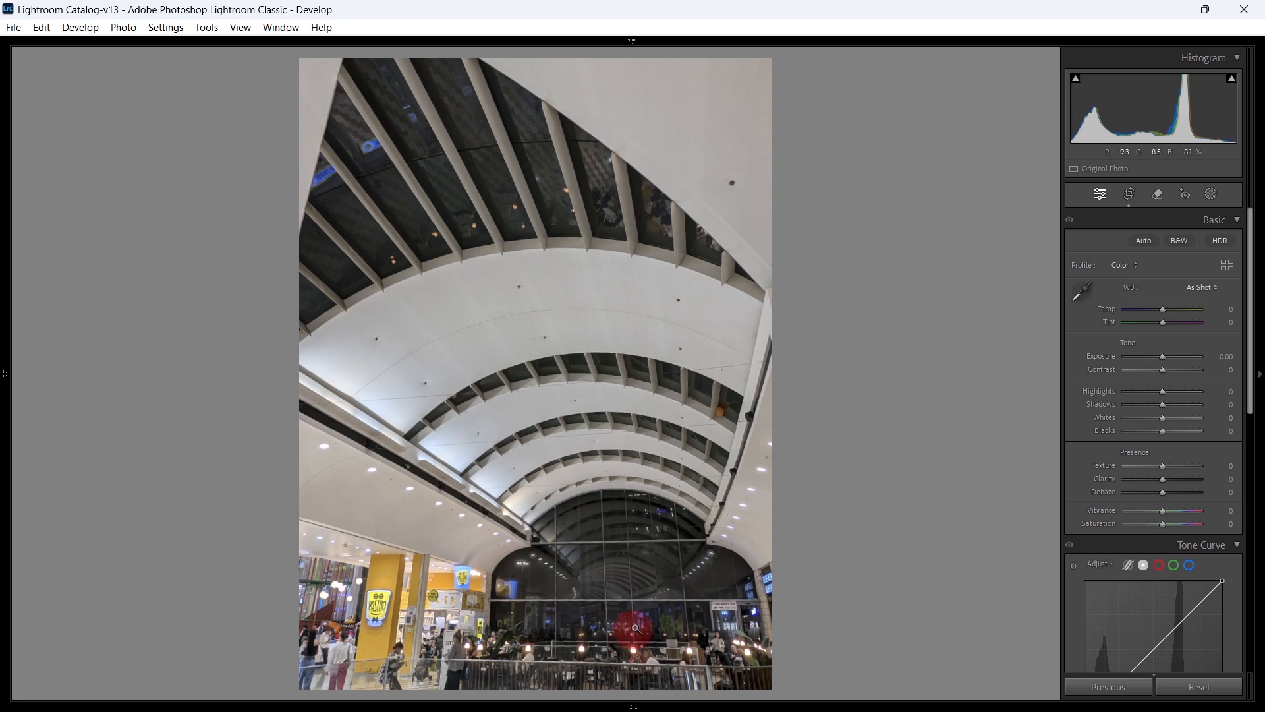
# Step: Try a tighter crop that cuts off the shoppers along the photo's lower edge, and undo it
pyautogui.press('r')
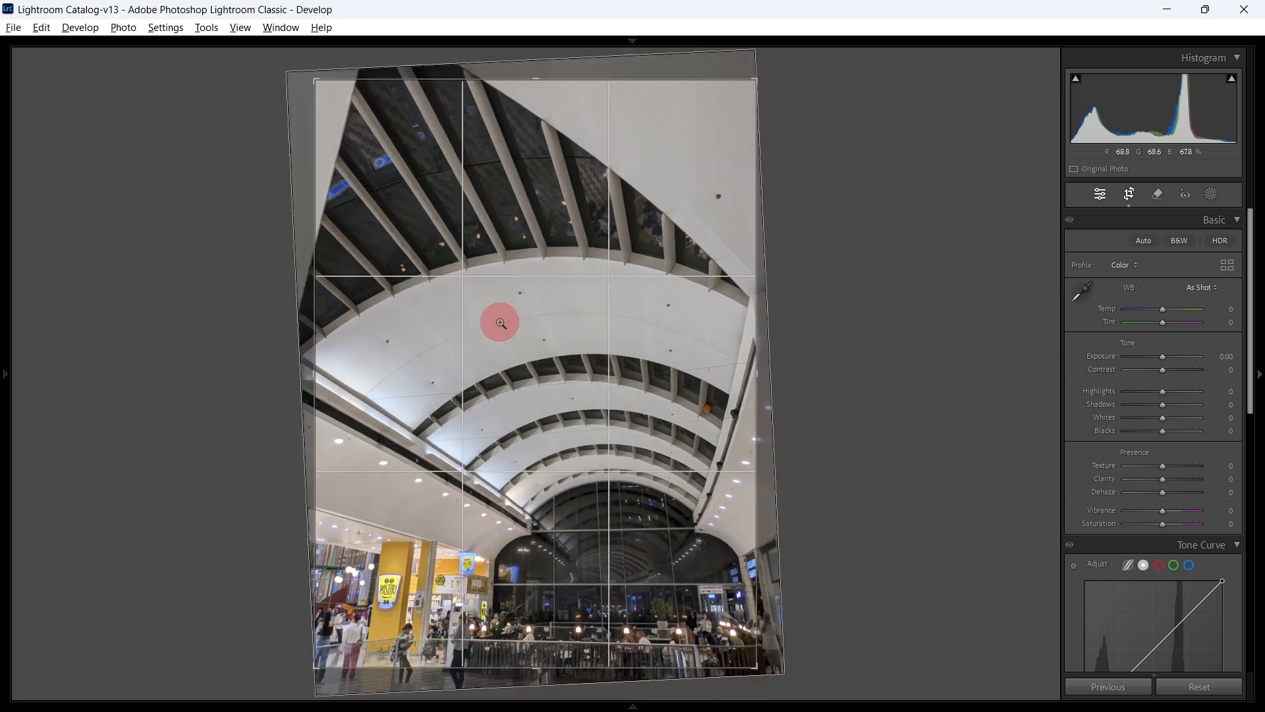
pyautogui.moveTo(311, 319); pyautogui.dragTo(333, 362)
pyautogui.press('Return')
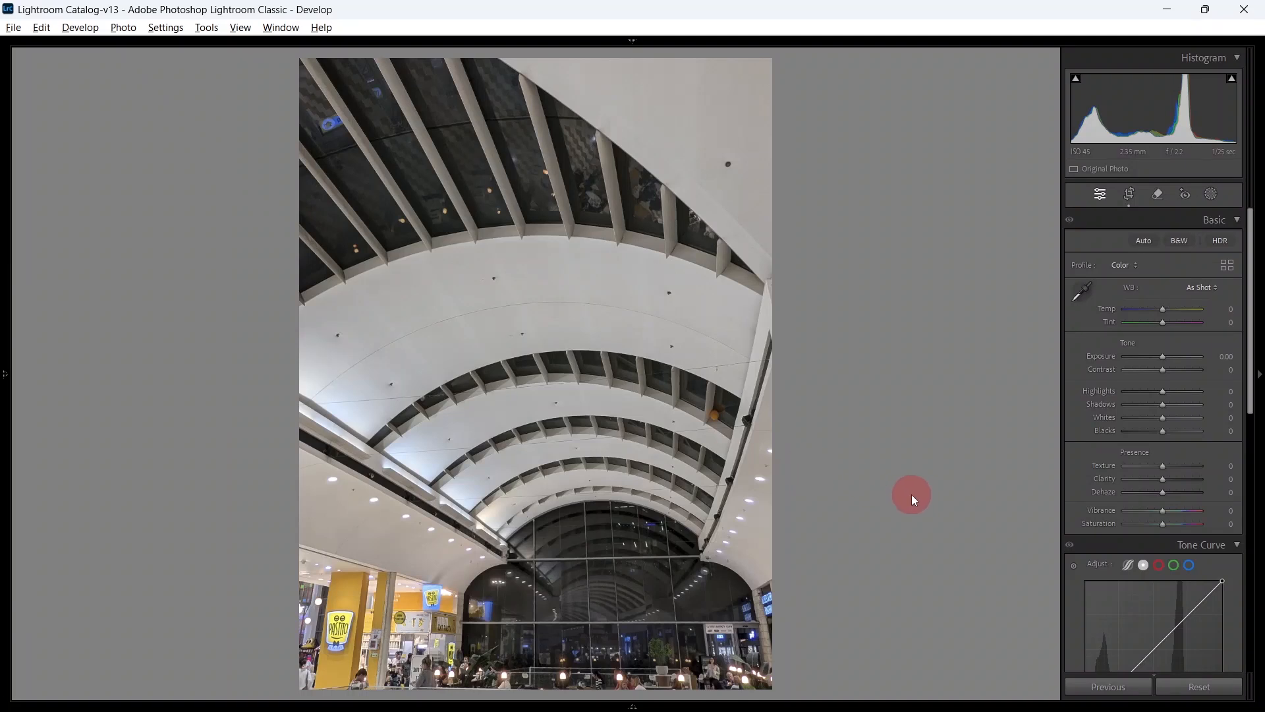
pyautogui.hotkey('ctrl', 'z')
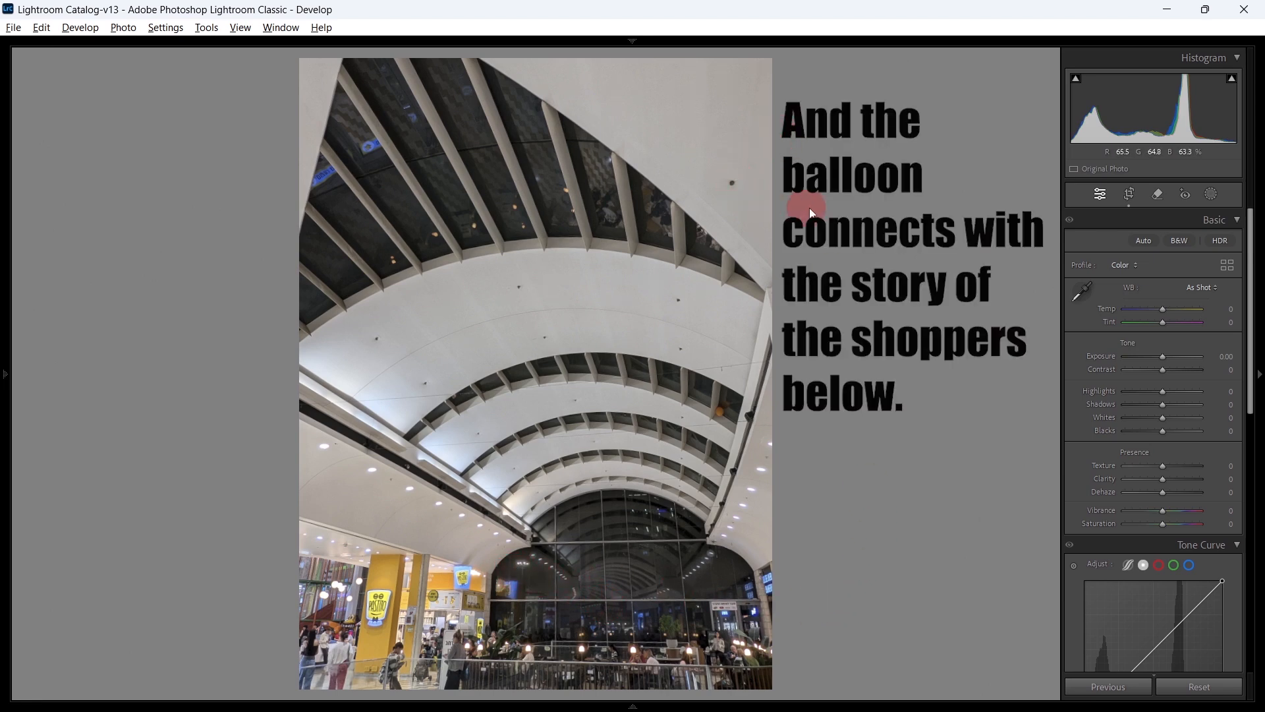
# Step: Remove the dark spot on the white panel near the photo's upper-right edge with a size 14 Remove brush
pyautogui.press('q')
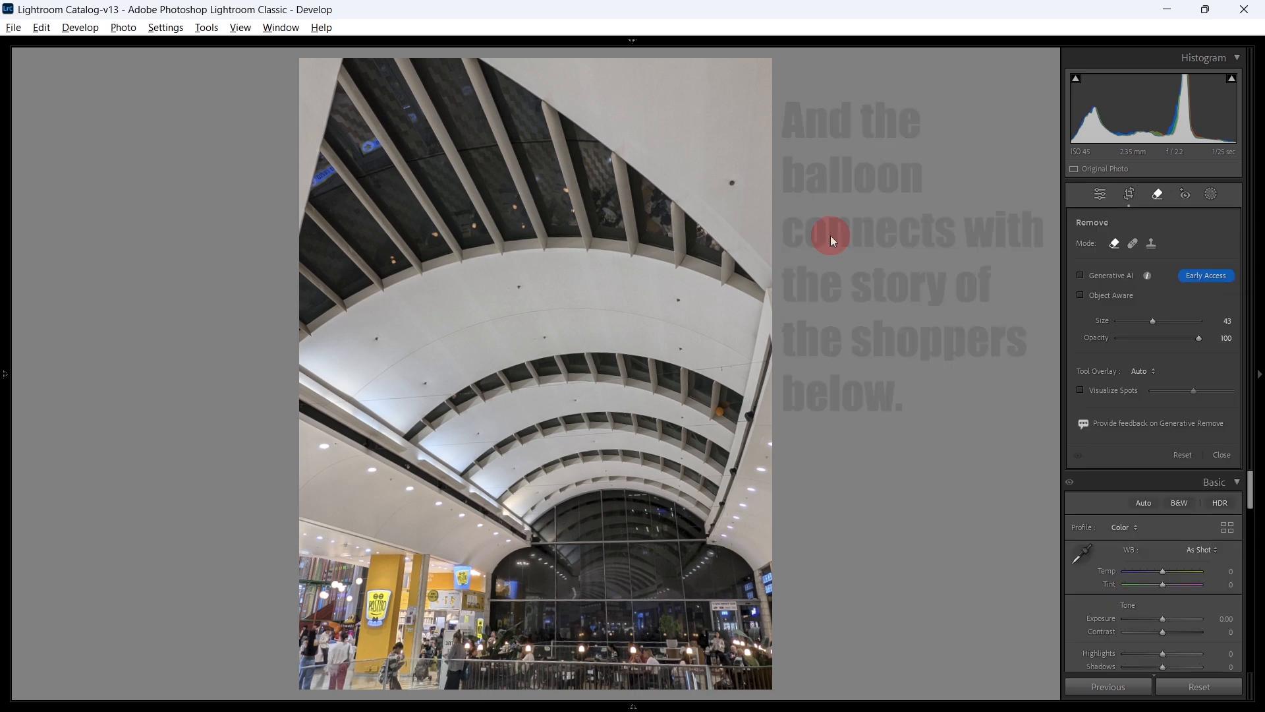
pyautogui.scroll(-8, 734, 180)
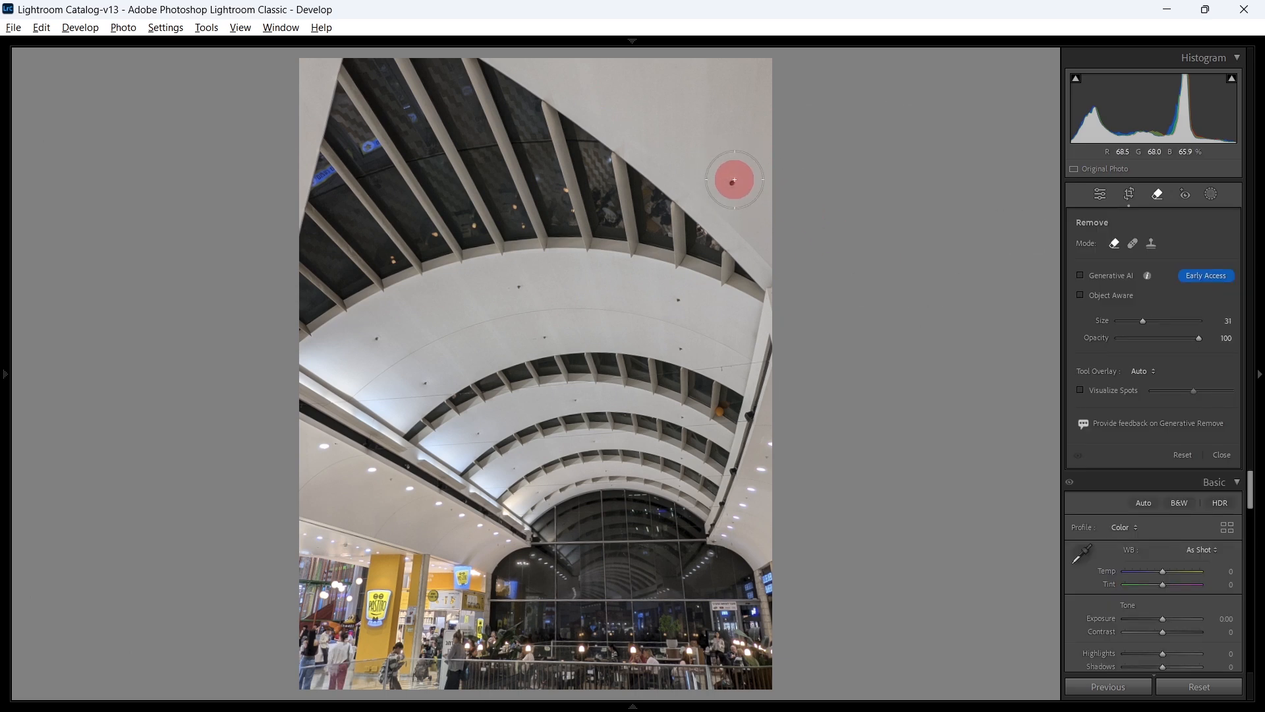
pyautogui.scroll(-2, 735, 179)
pyautogui.click(733, 182)
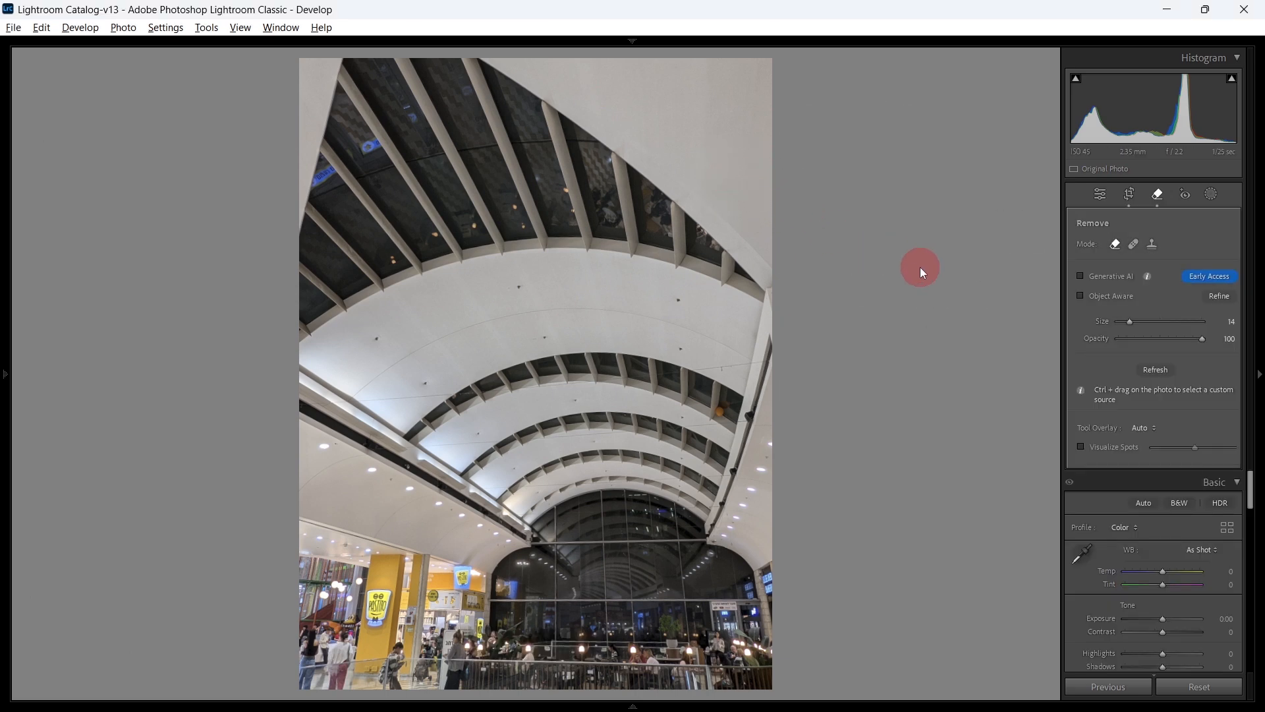
pyautogui.press('q')
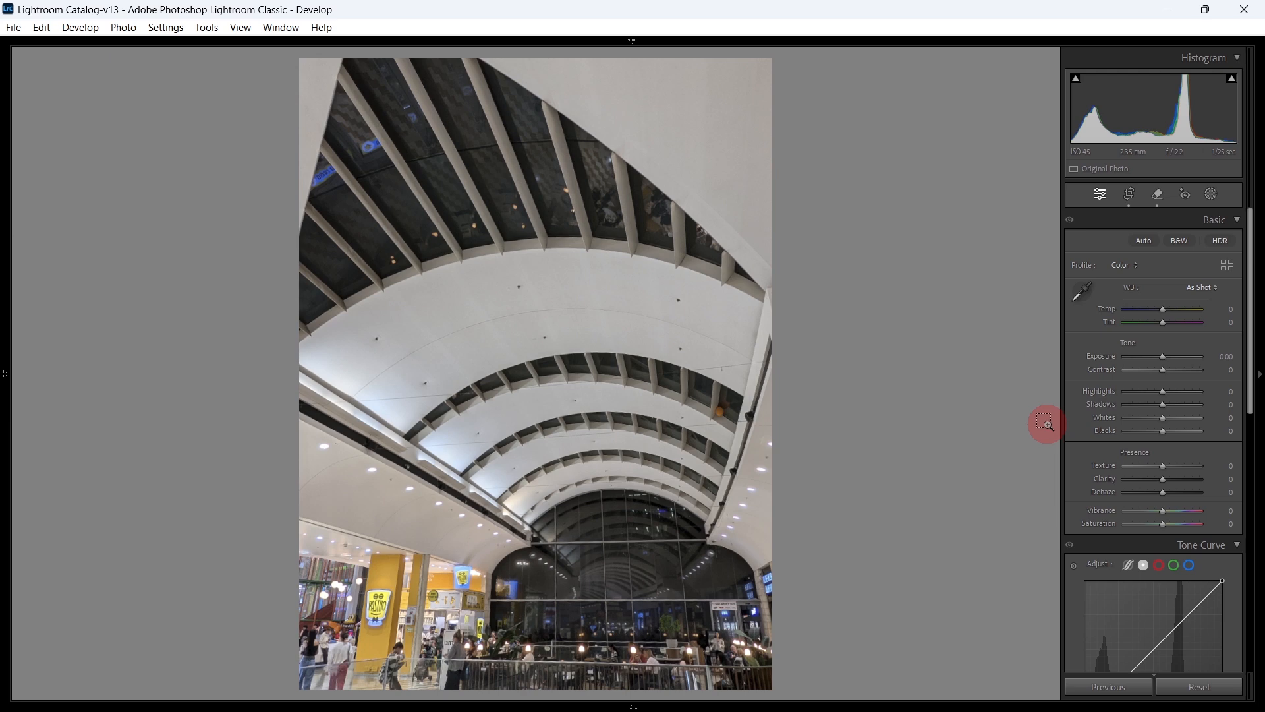
# Step: Try the automatic tone adjustment on the mall photo and undo it
pyautogui.hotkey('ctrl', 'u')
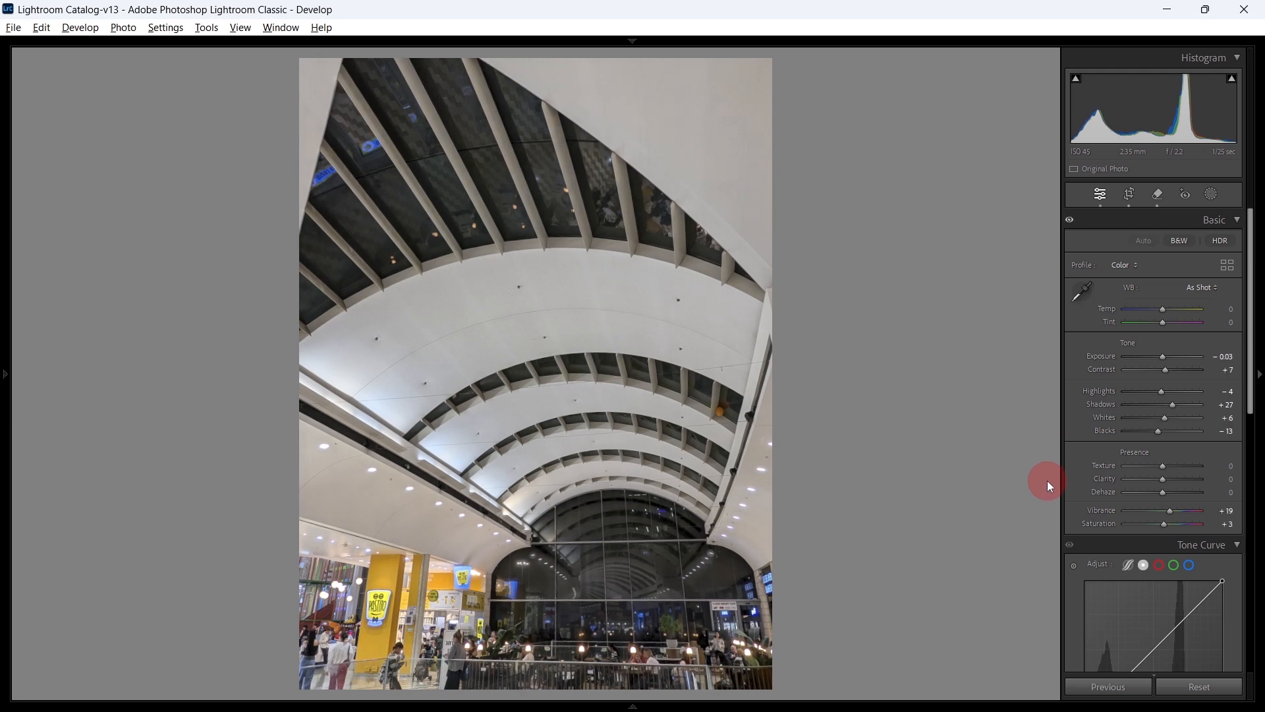
pyautogui.hotkey('ctrl', 'z')
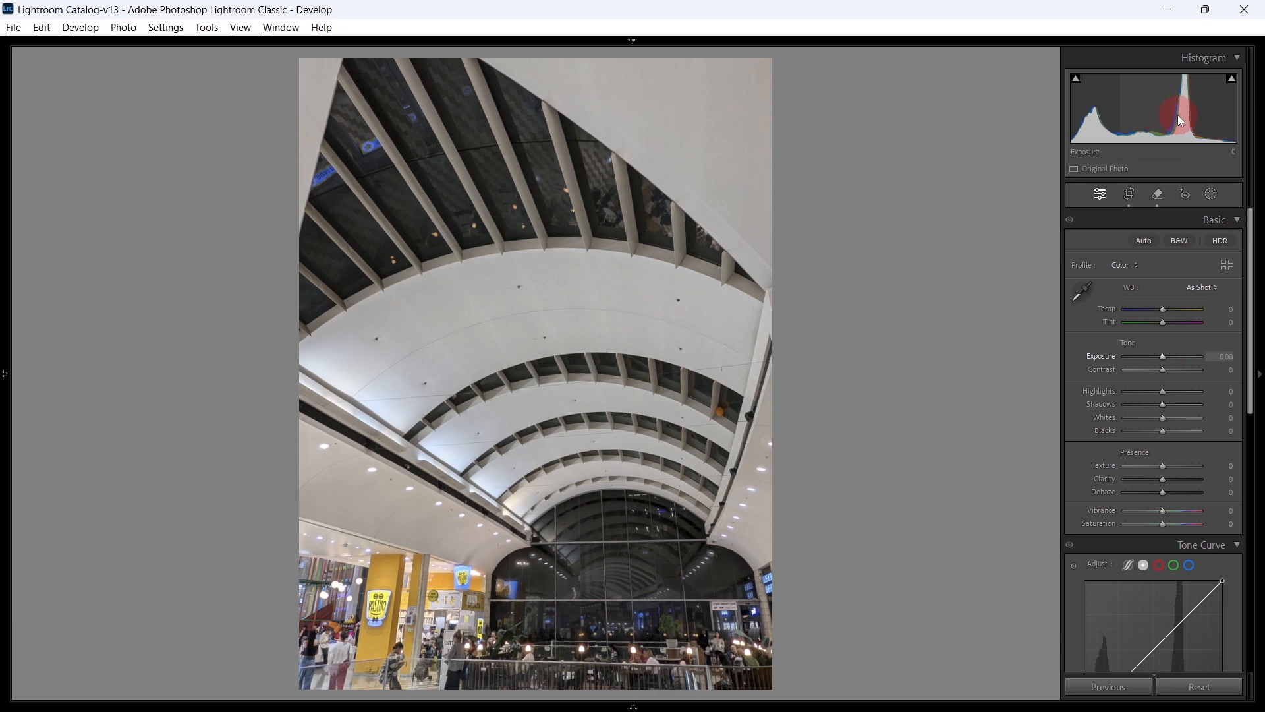
# Step: Adjust Exposure to +0.32, Highlights to -7, Shadows to +10 and Blacks to -29, and compare both photos in Survey view
pyautogui.moveTo(1178, 115)
pyautogui.mouseDown()
pyautogui.moveTo(1141, 113)
pyautogui.moveTo(1199, 117)
pyautogui.mouseUp()
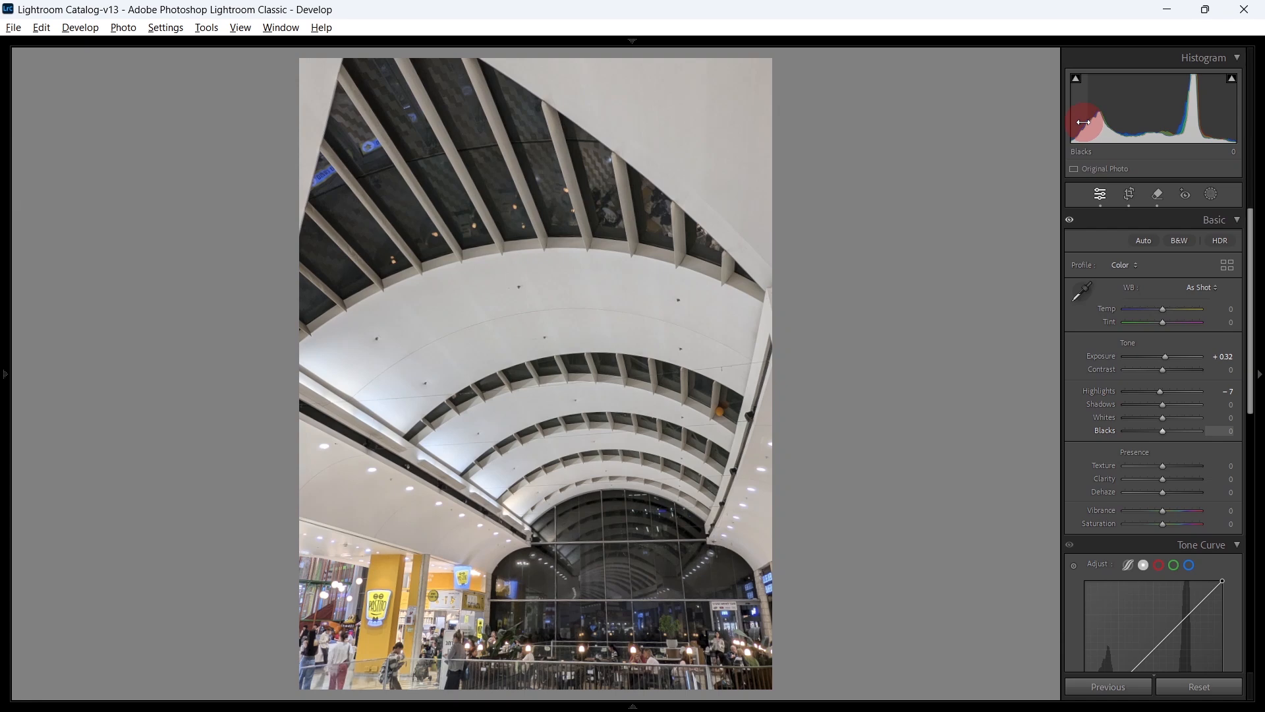
pyautogui.moveTo(1084, 122); pyautogui.dragTo(1126, 121)
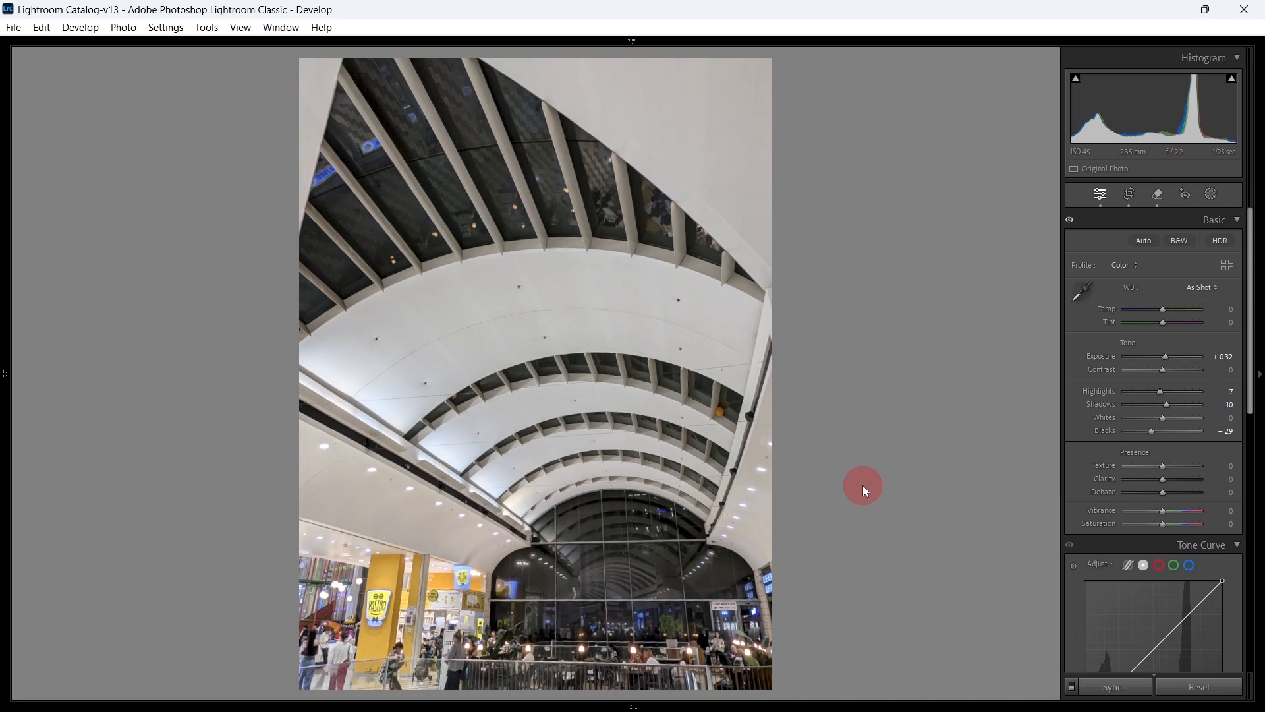
pyautogui.press('n')
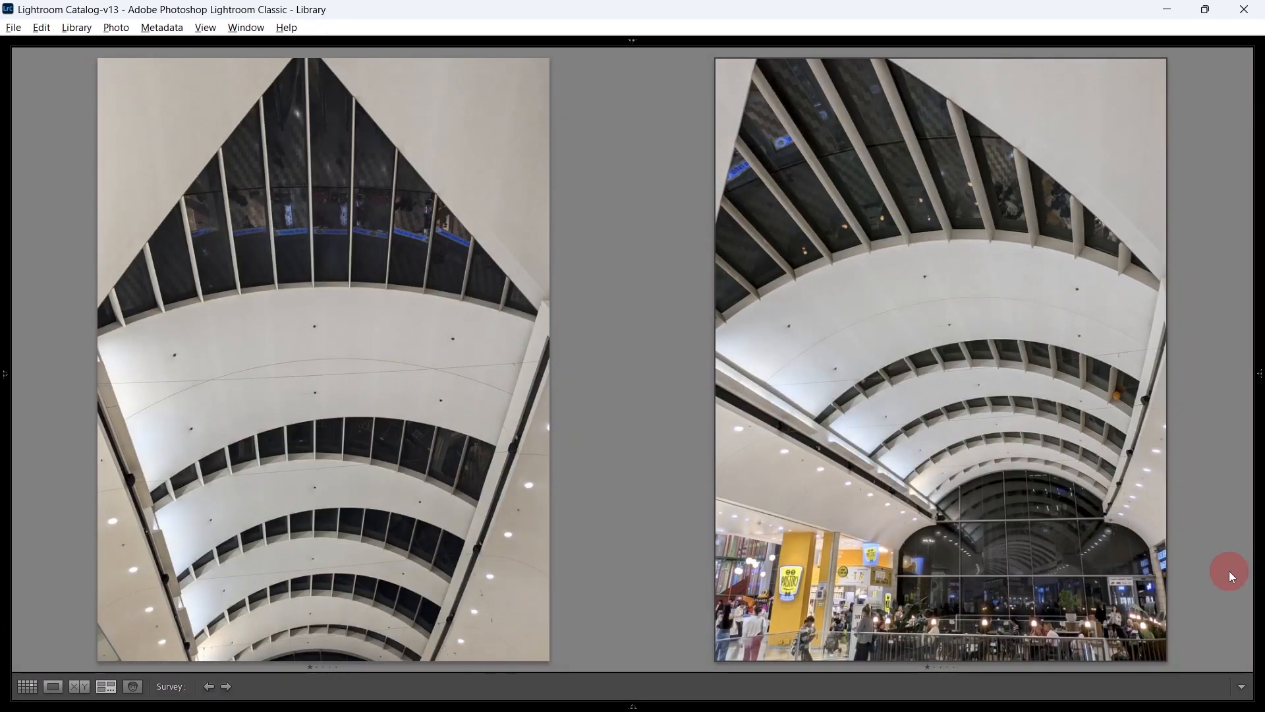